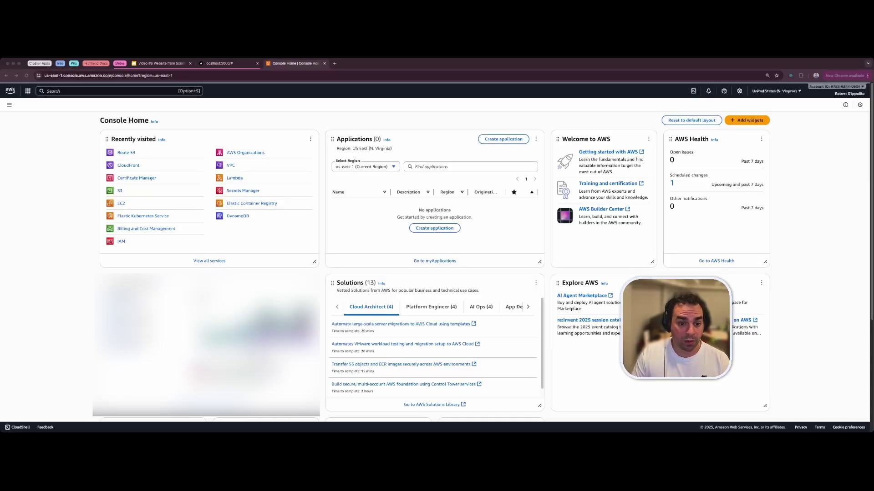
Open the domain registration page from the Registered domains list in Route 53.
{"action": "key", "text": "super+Tab"}
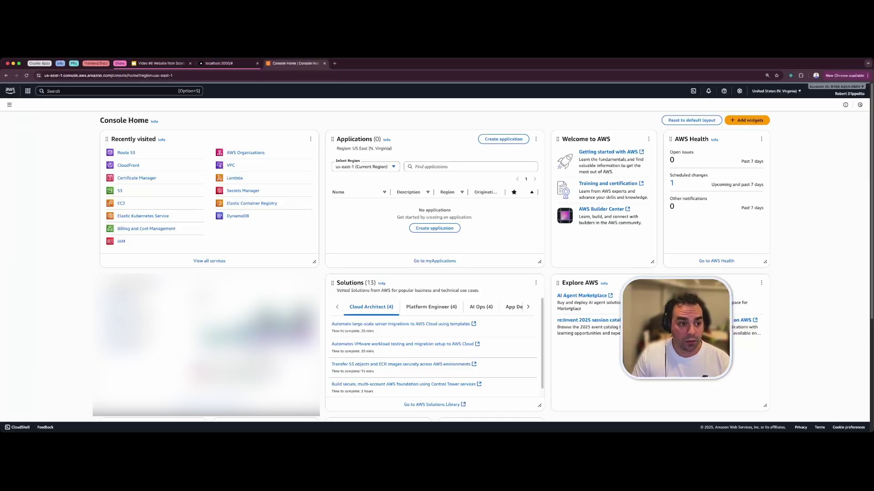
{"action": "left_click", "coordinate": [126, 153]}
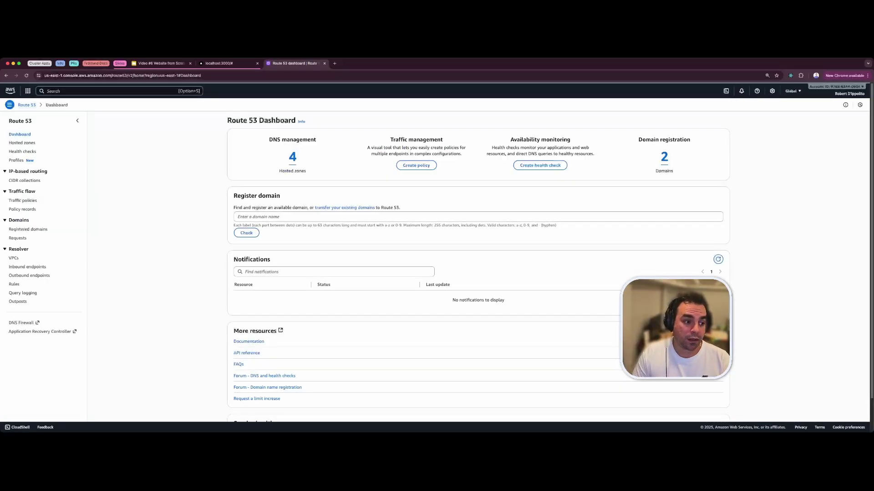
{"action": "left_click", "coordinate": [28, 229]}
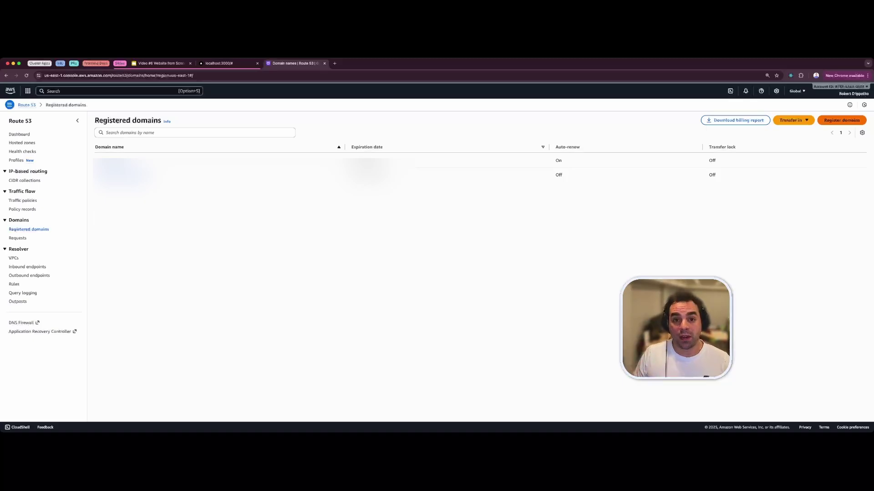
{"action": "left_click", "coordinate": [841, 120]}
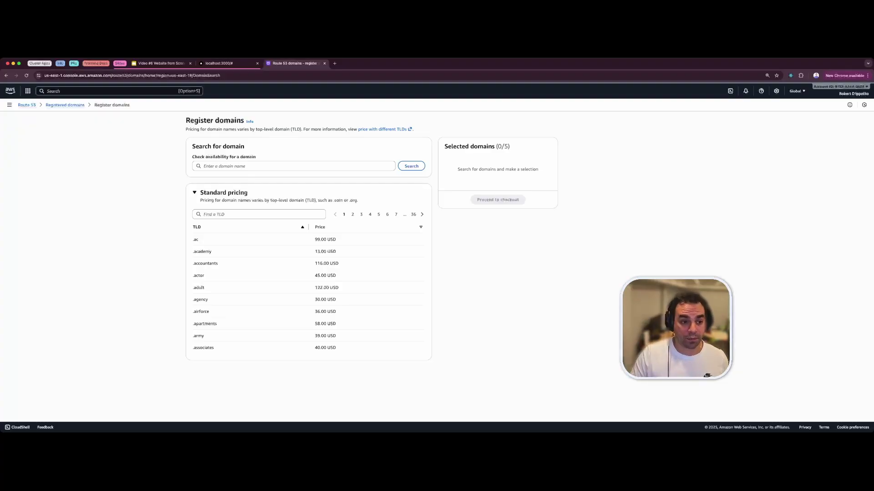
Check the availability of the domain robopslive.com.
{"action": "left_click", "coordinate": [294, 166]}
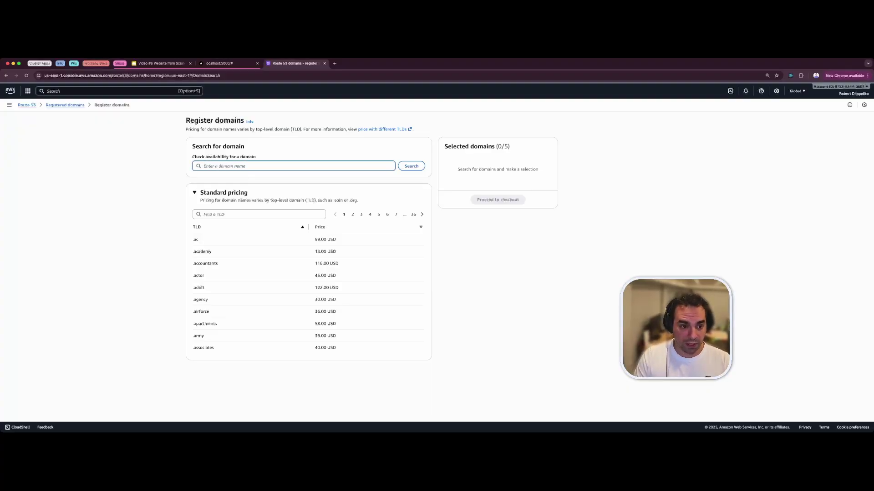
{"action": "type", "text": "robopslive.com"}
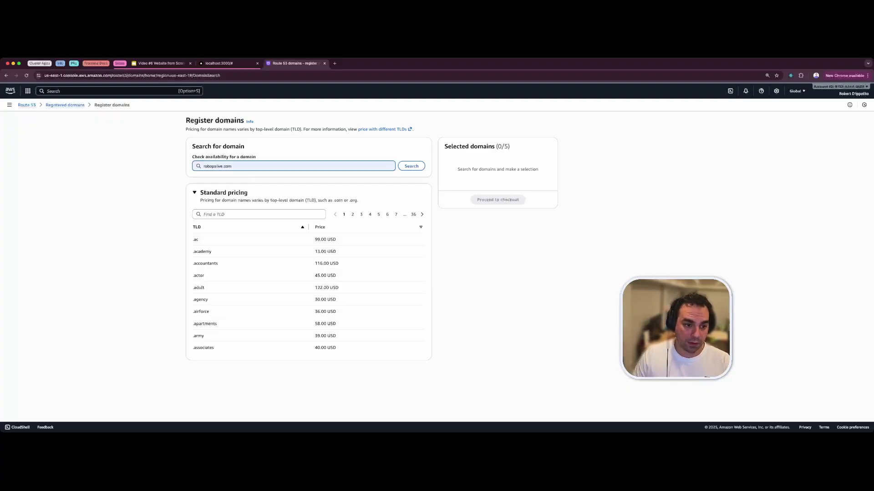
{"action": "key", "text": "Return"}
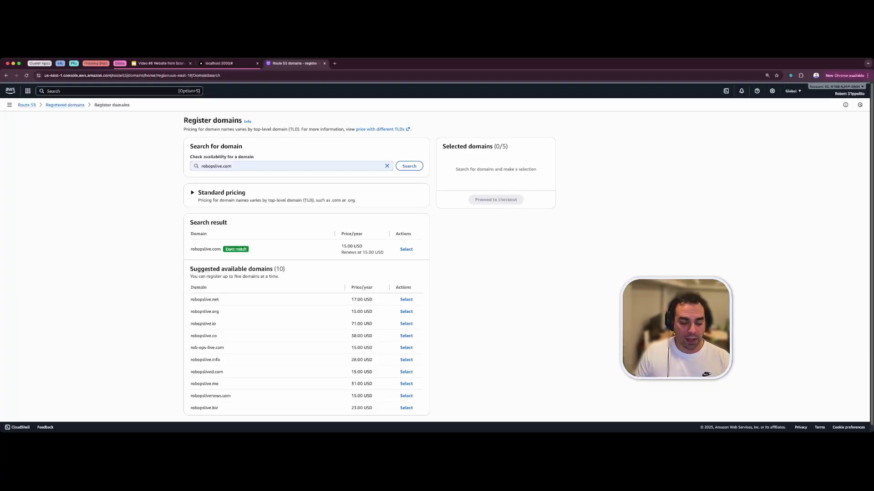
Select robopslive.com, proceed to checkout and submit its registration for 1 year with auto-renew turned off.
{"action": "triple_click", "coordinate": [235, 250]}
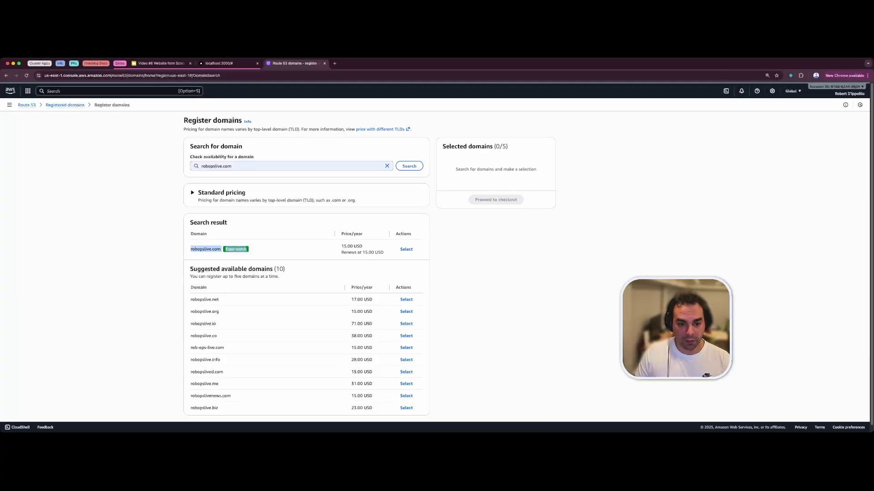
{"action": "left_click", "coordinate": [405, 249]}
{"action": "left_click", "coordinate": [496, 227]}
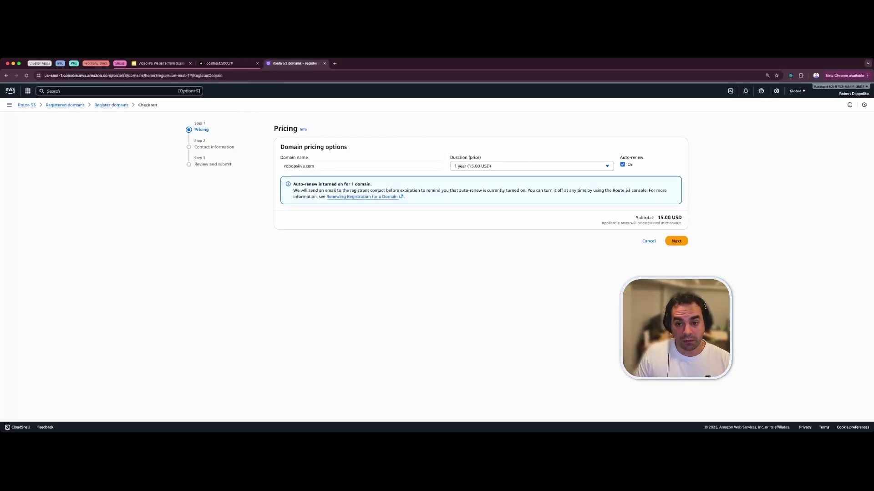
{"action": "left_click", "coordinate": [622, 165]}
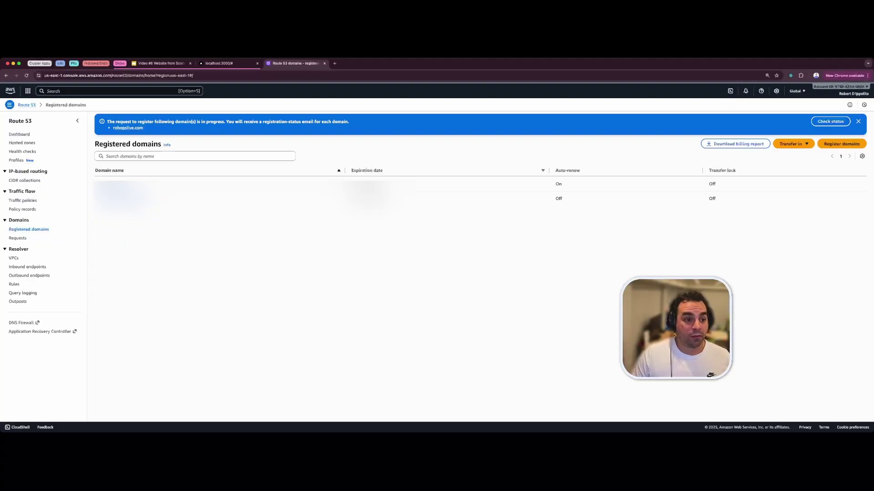
Review the registration progress of robopslive.com and open its hosted zone to view the DNS records.
{"action": "left_click_drag", "start_coordinate": [107, 122], "coordinate": [142, 121]}
{"action": "left_click_drag", "start_coordinate": [252, 122], "coordinate": [301, 122]}
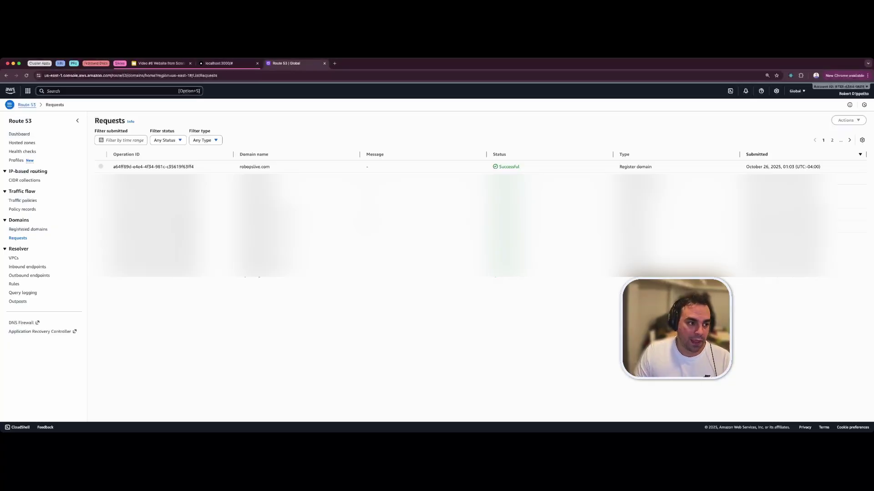
{"action": "left_click", "coordinate": [21, 142]}
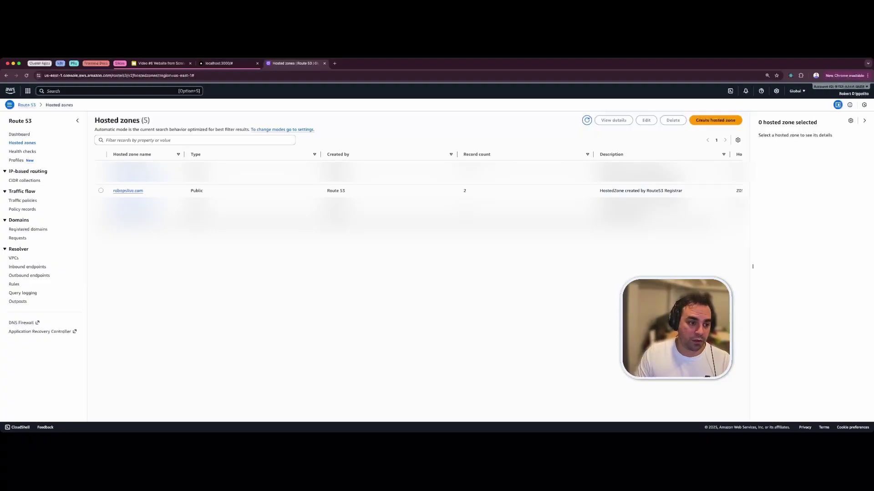
{"action": "left_click", "coordinate": [128, 191]}
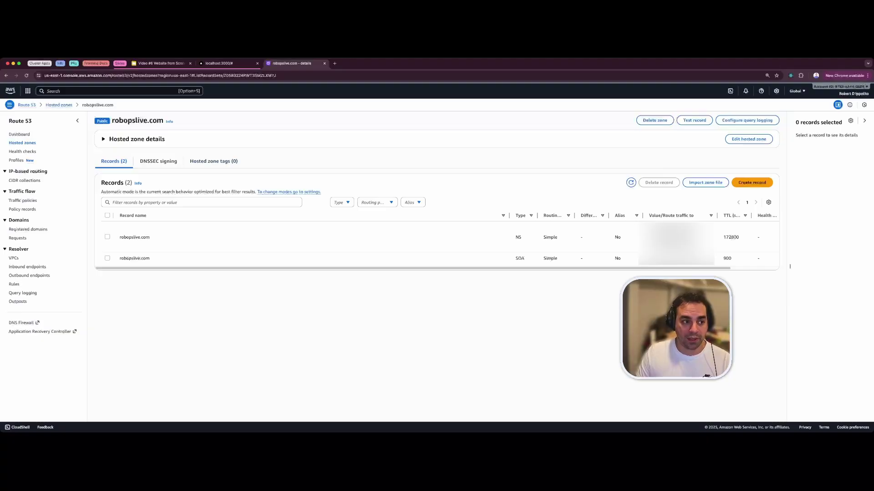
Go to Certificate Manager and start a request for a public certificate.
{"action": "key", "text": "alt+s"}
{"action": "type", "text": "acm-PCA"}
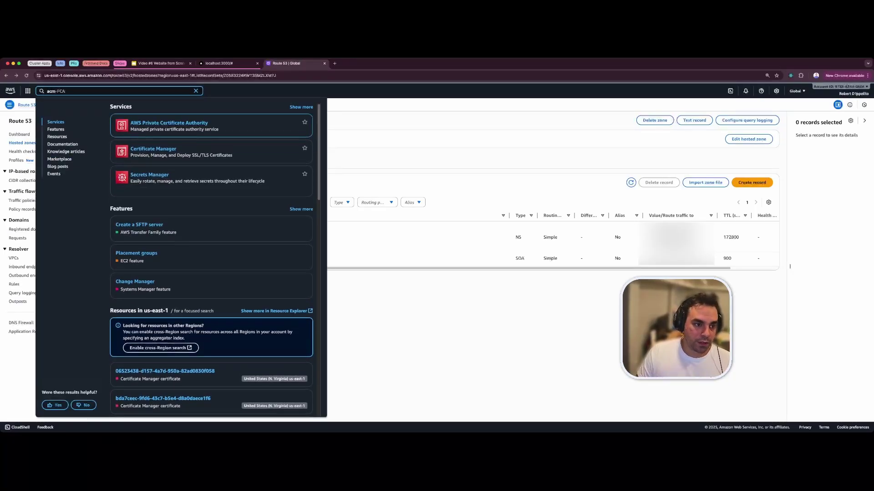
{"action": "key", "text": "Return"}
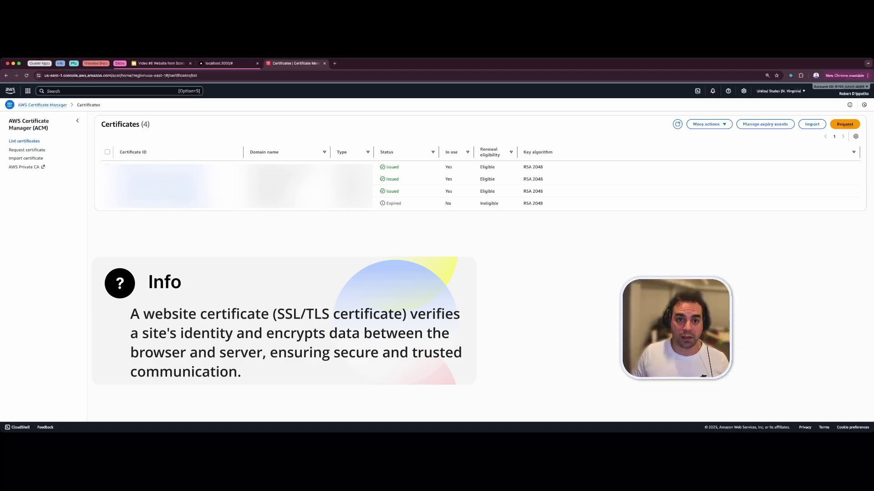
{"action": "left_click", "coordinate": [845, 124]}
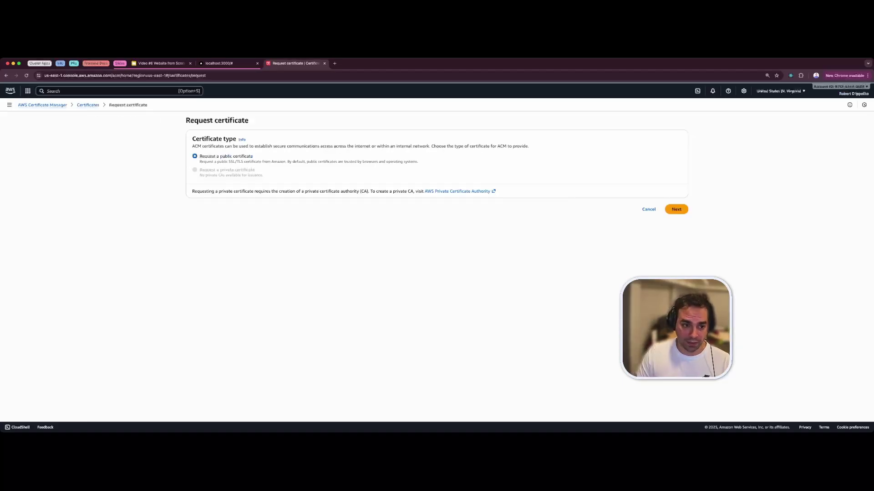
{"action": "left_click_drag", "start_coordinate": [207, 156], "coordinate": [252, 156]}
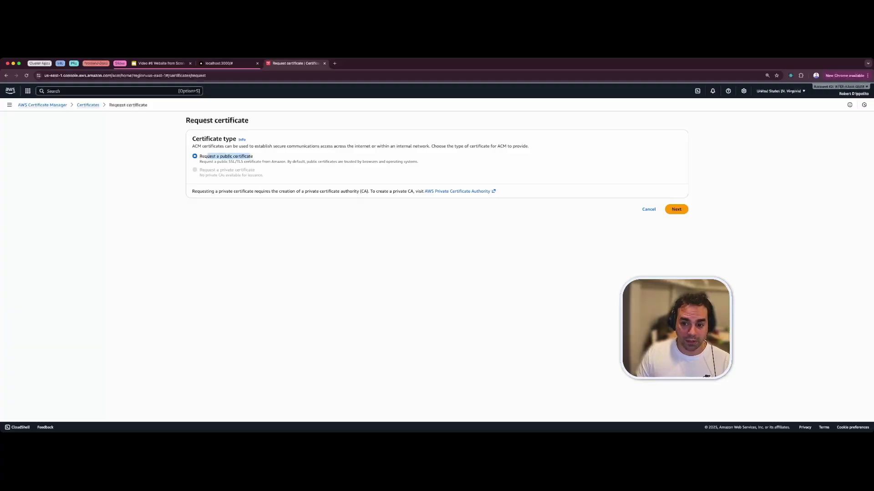
{"action": "left_click", "coordinate": [676, 209]}
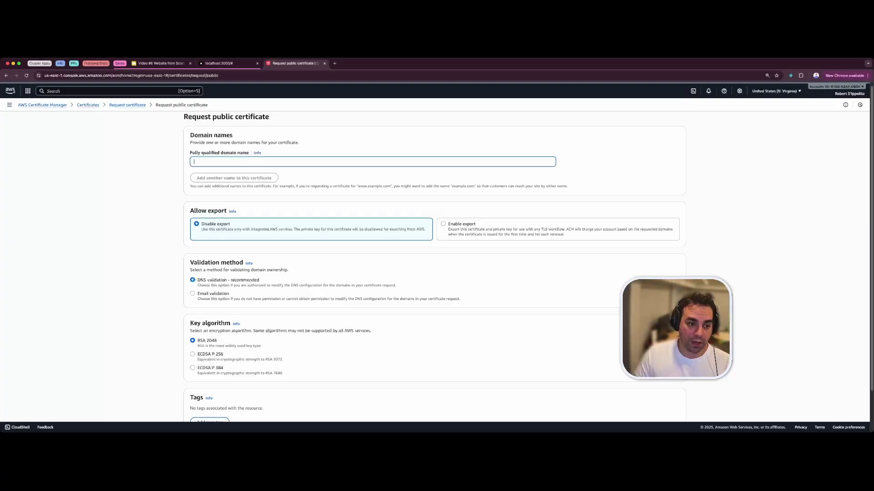
Request a public certificate for robopslive.com with export disabled, DNS validation and the RSA 2048 key algorithm.
{"action": "type", "text": "robopslive.com"}
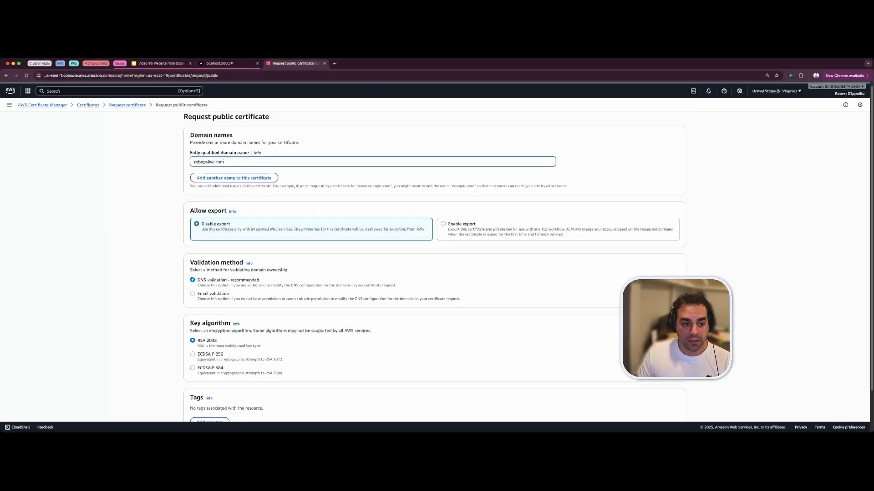
{"action": "scroll", "coordinate": [434, 264], "scroll_direction": "down", "scroll_amount": 2}
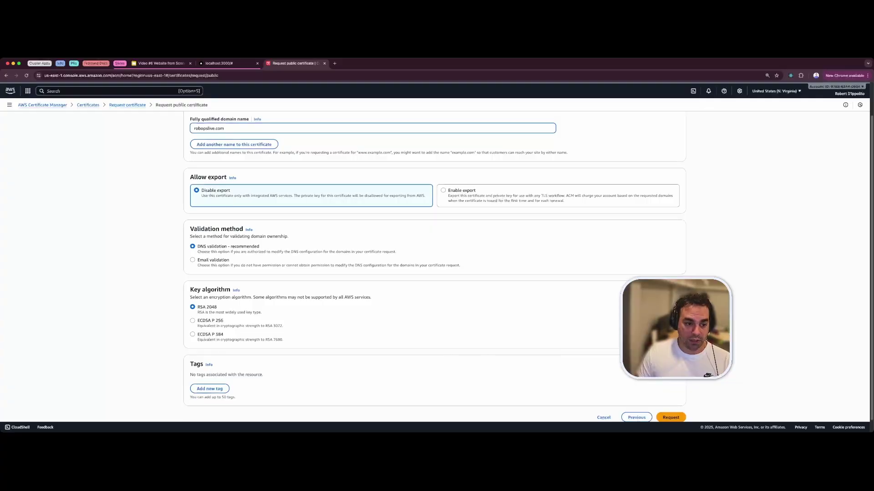
{"action": "scroll", "coordinate": [434, 266], "scroll_direction": "down", "scroll_amount": 1}
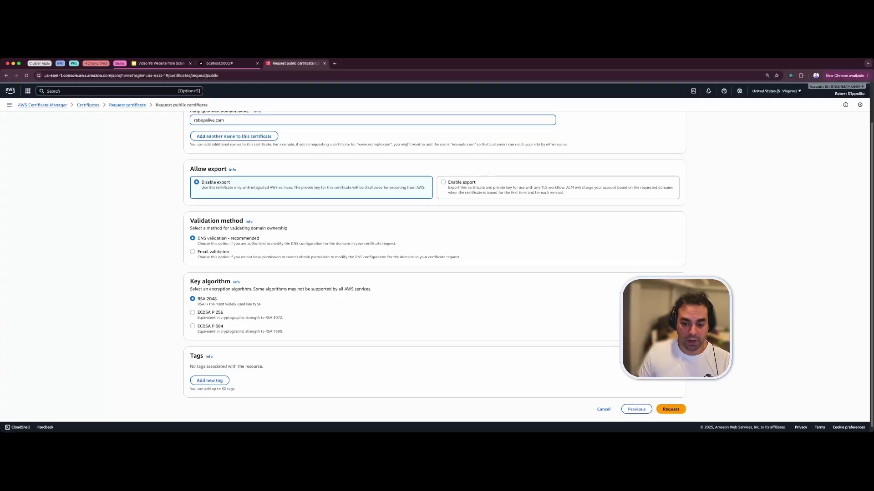
{"action": "left_click", "coordinate": [671, 409]}
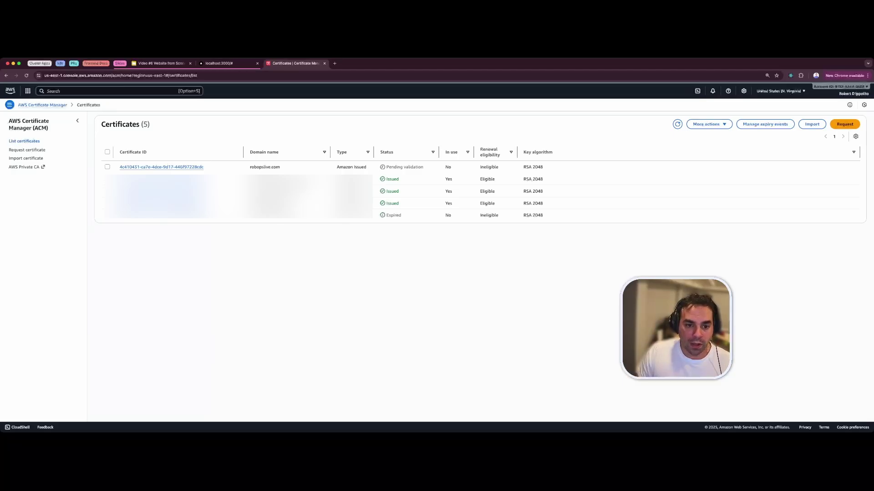
Open the new robopslive.com certificate and create its DNS validation records in Route 53.
{"action": "left_click_drag", "start_coordinate": [423, 167], "coordinate": [350, 167]}
{"action": "left_click", "coordinate": [161, 167]}
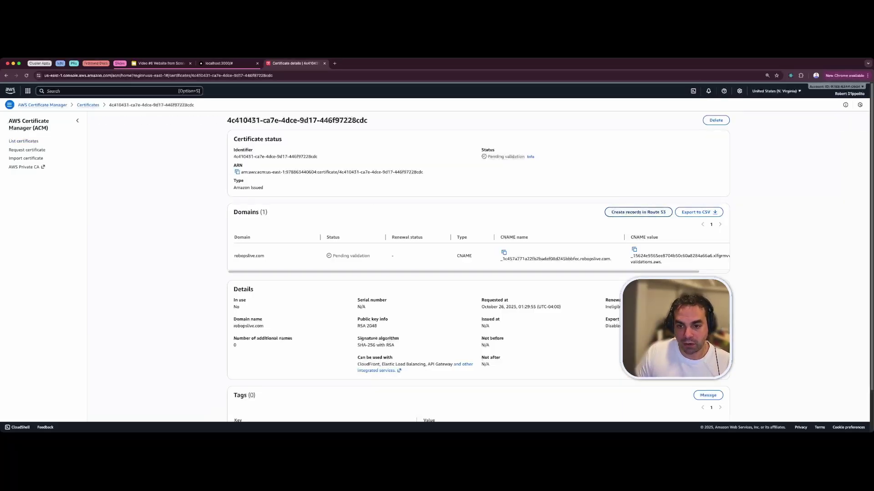
{"action": "left_click", "coordinate": [638, 212]}
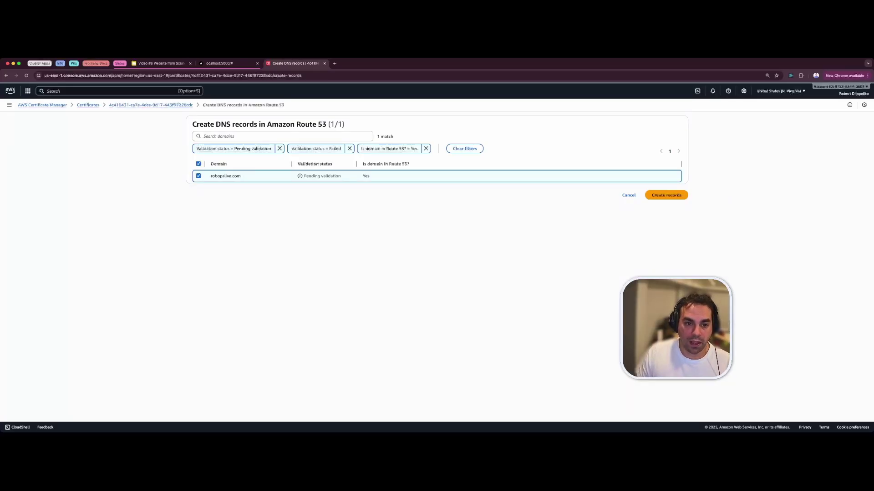
{"action": "left_click", "coordinate": [666, 195]}
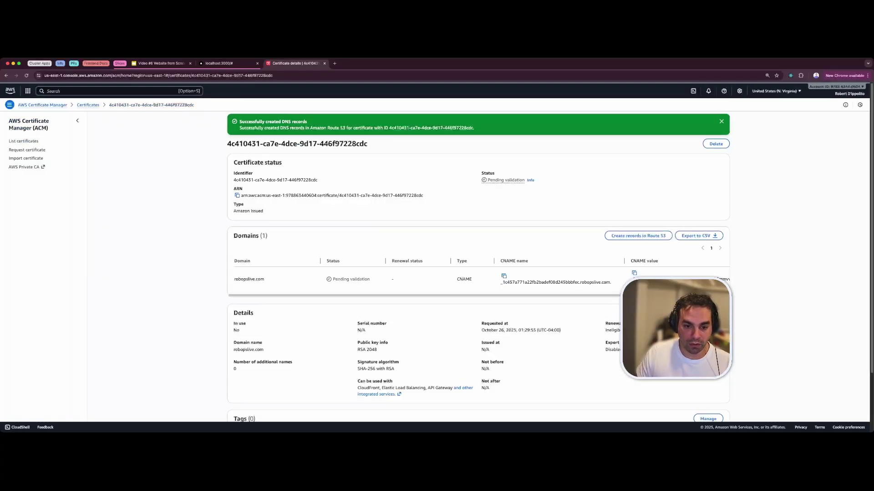
Open the robopslive.com hosted zone in Route 53 and examine its CNAME validation record.
{"action": "left_click", "coordinate": [49, 91]}
{"action": "type", "text": "route 53"}
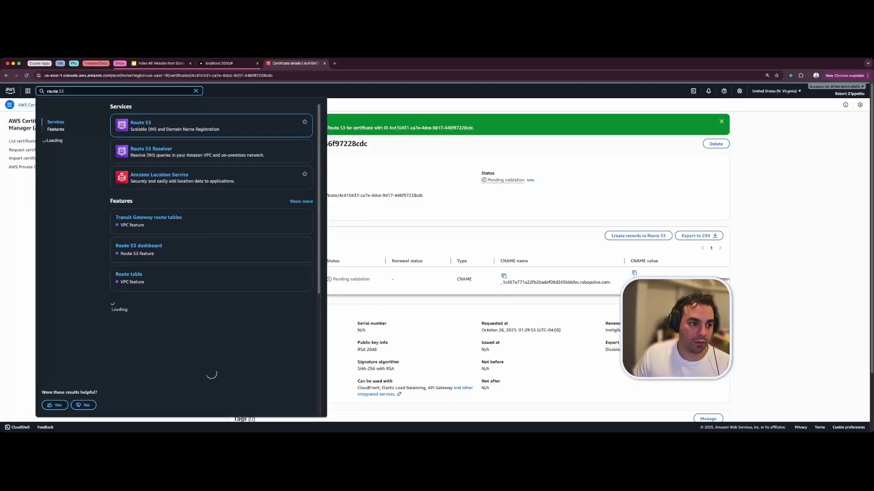
{"action": "key", "text": "Return"}
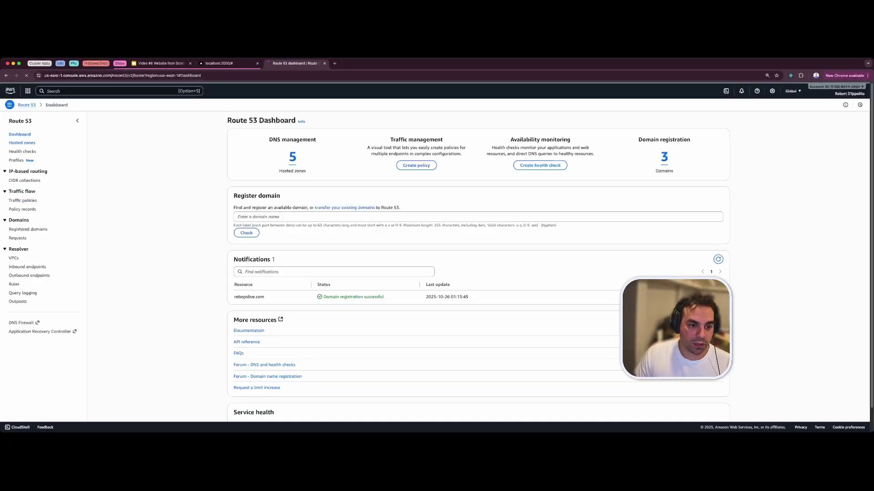
{"action": "left_click", "coordinate": [22, 142]}
{"action": "left_click", "coordinate": [128, 191]}
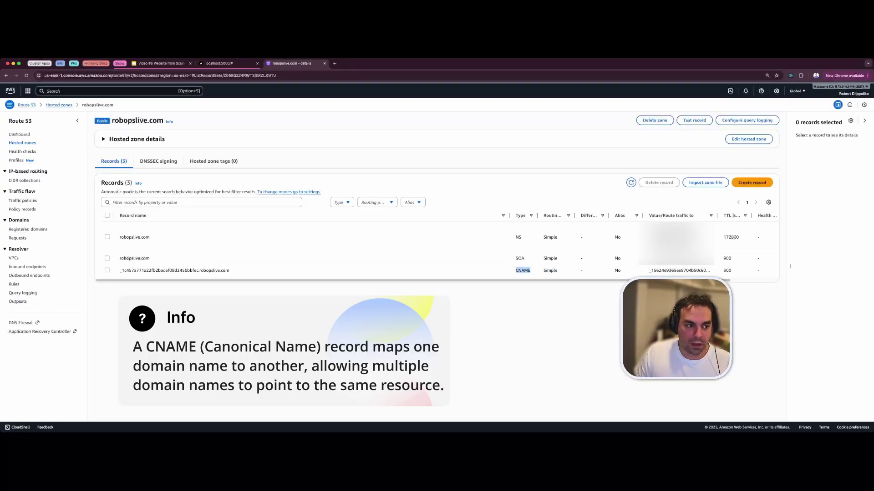
{"action": "double_click", "coordinate": [174, 270]}
{"action": "left_click", "coordinate": [174, 270]}
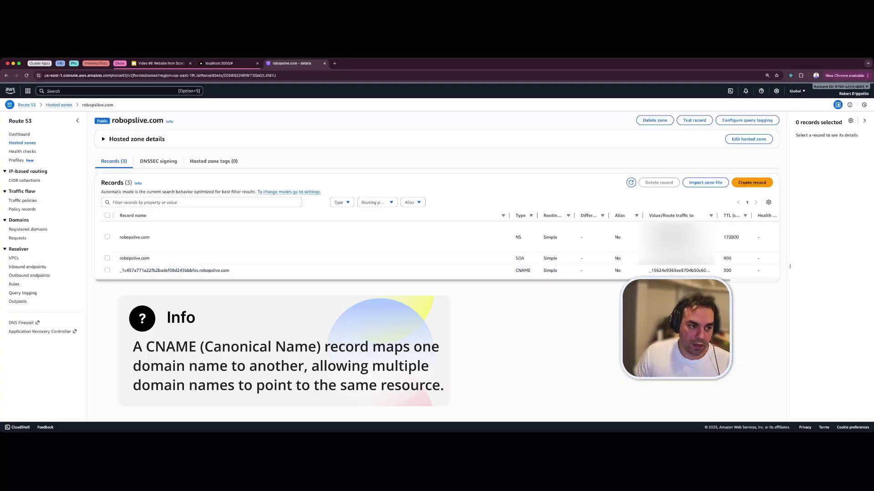
Return to the certificate list in Certificate Manager and check the status of the robopslive.com certificate.
{"action": "key", "text": "alt+s"}
{"action": "type", "text": "acm-PCA"}
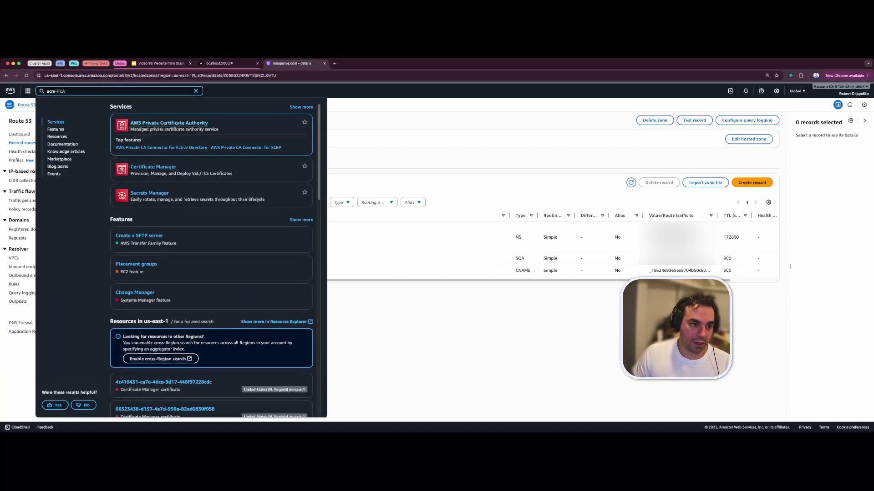
{"action": "key", "text": "Down"}
{"action": "key", "text": "Return"}
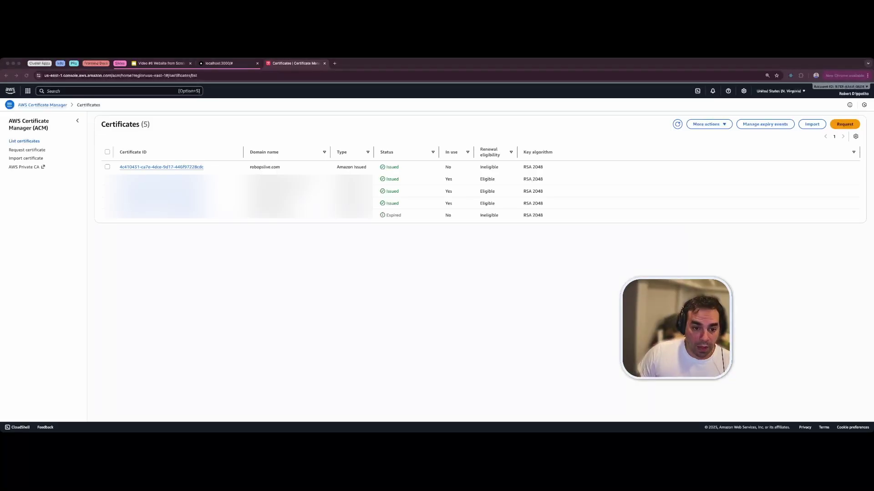
{"action": "key", "text": "super+Tab"}
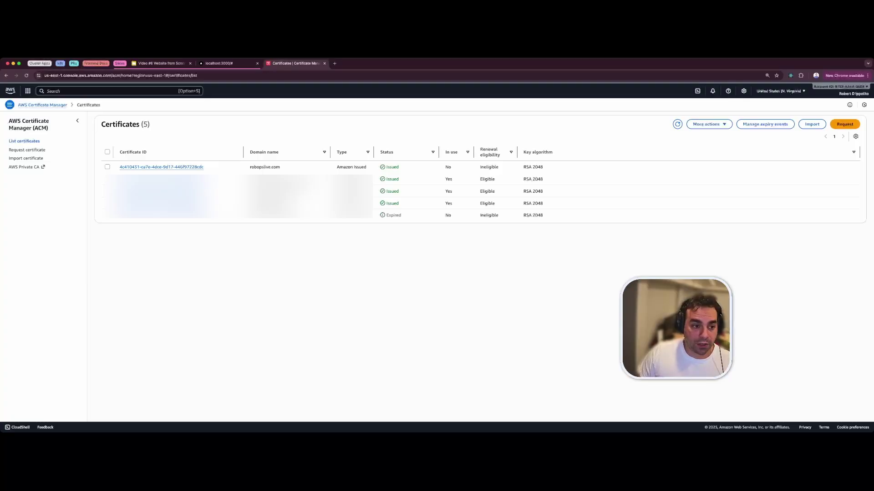
{"action": "double_click", "coordinate": [264, 167]}
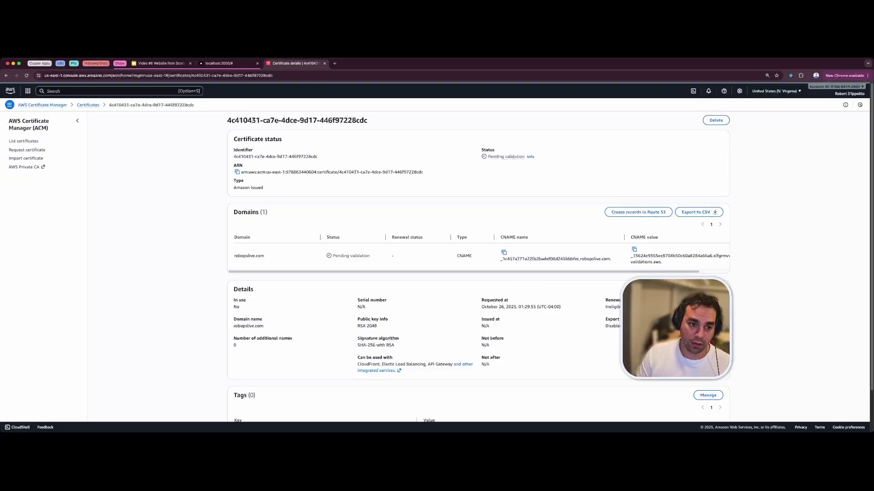
Open the S3 service and start a new general purpose bucket named robops-live-site-bucket.
{"action": "key", "text": "super+Tab"}
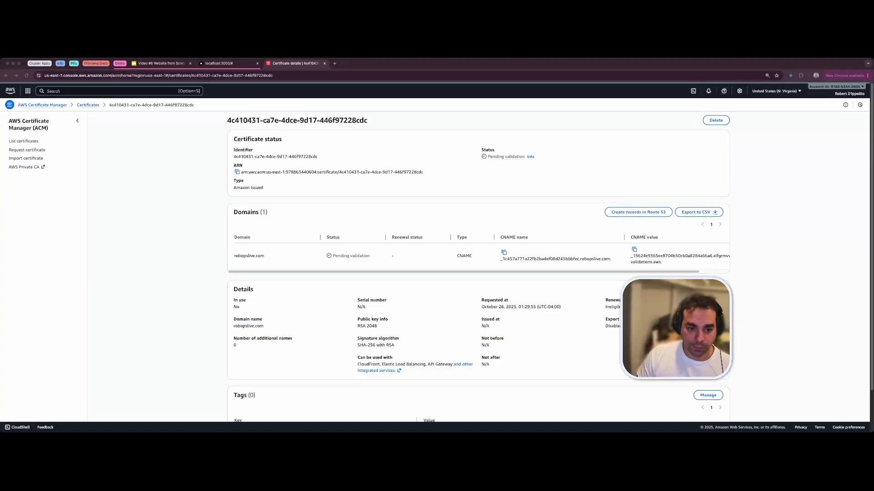
{"action": "key", "text": "super+Tab"}
{"action": "key", "text": "alt+s"}
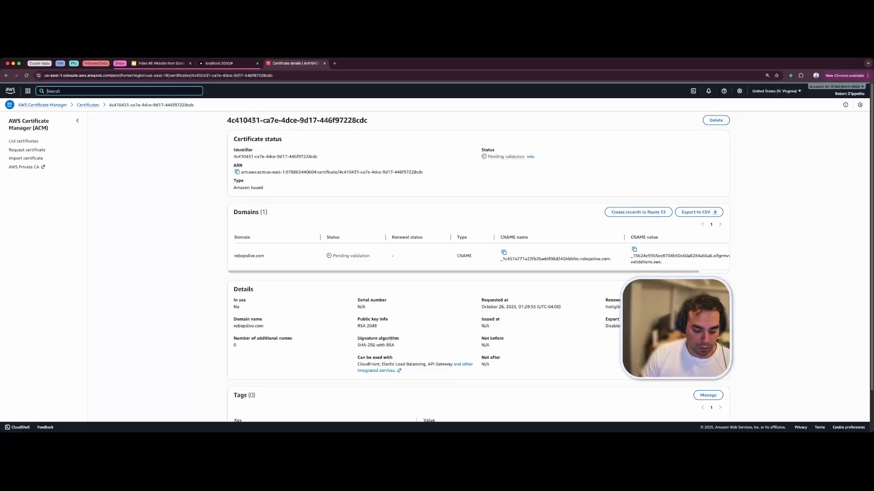
{"action": "type", "text": "s3"}
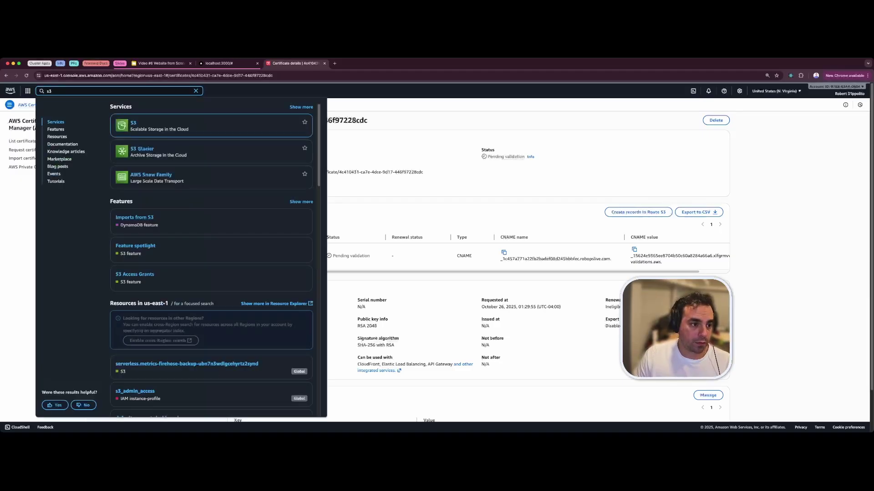
{"action": "key", "text": "Return"}
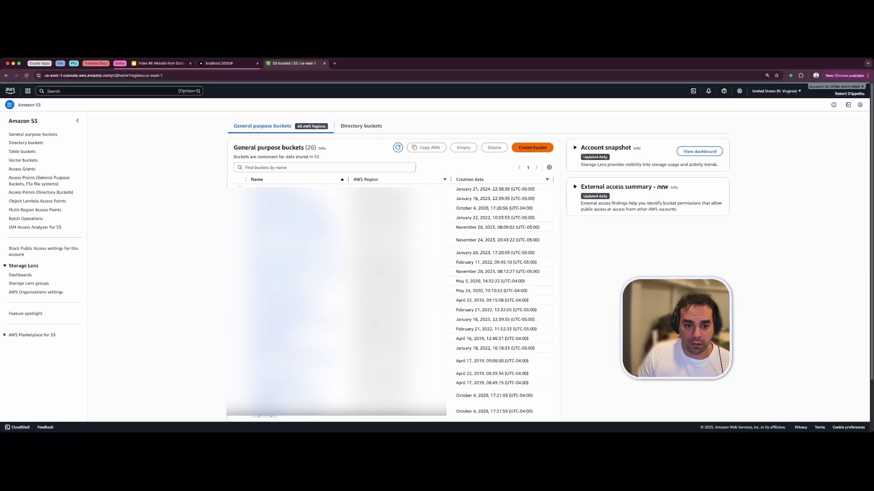
{"action": "left_click", "coordinate": [531, 147]}
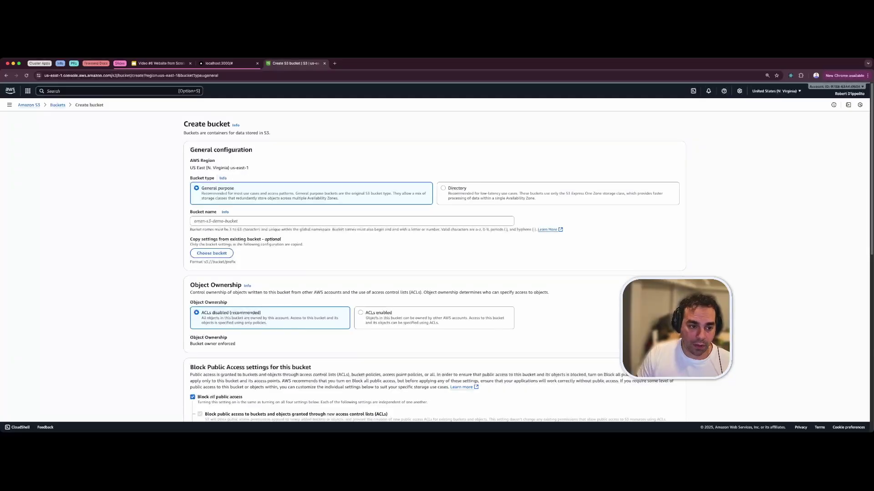
{"action": "left_click", "coordinate": [194, 221]}
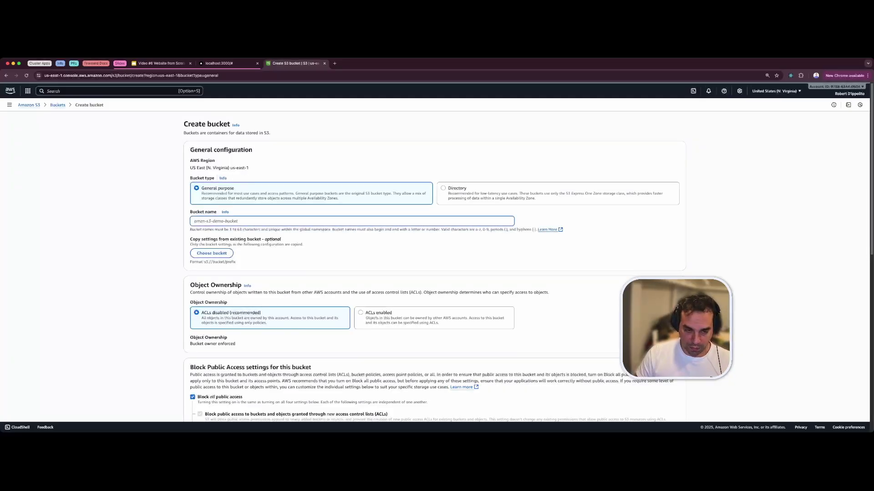
{"action": "type", "text": "robops-live-site-bucket"}
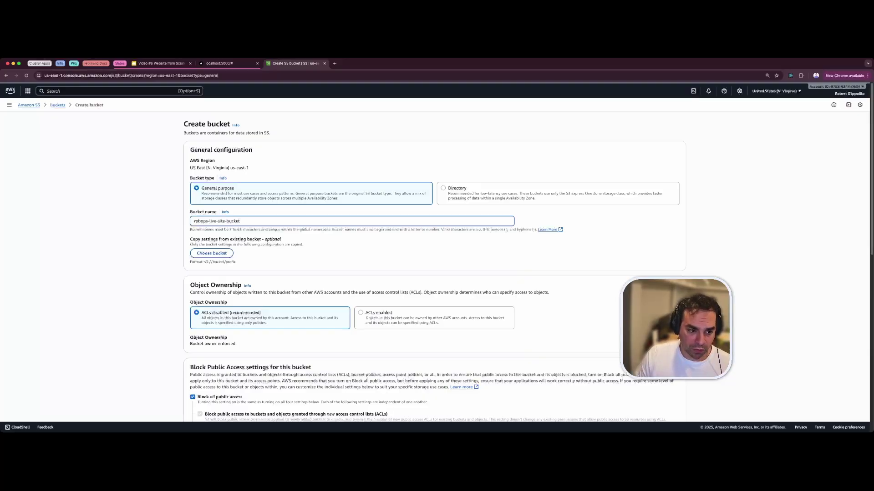
Create the bucket with all public access blocked, versioning disabled and SSE-S3 encryption, and open its details.
{"action": "scroll", "coordinate": [432, 268], "scroll_direction": "down", "scroll_amount": 1}
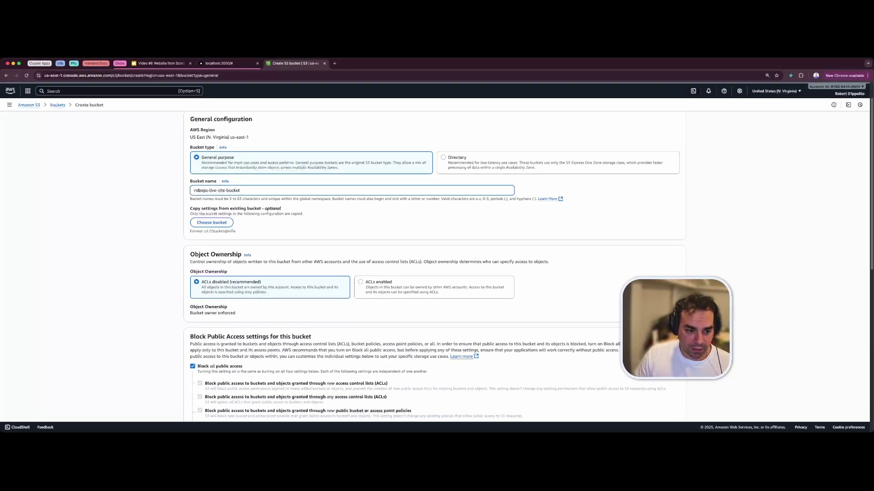
{"action": "scroll", "coordinate": [435, 269], "scroll_direction": "down", "scroll_amount": 3}
{"action": "triple_click", "coordinate": [220, 278]}
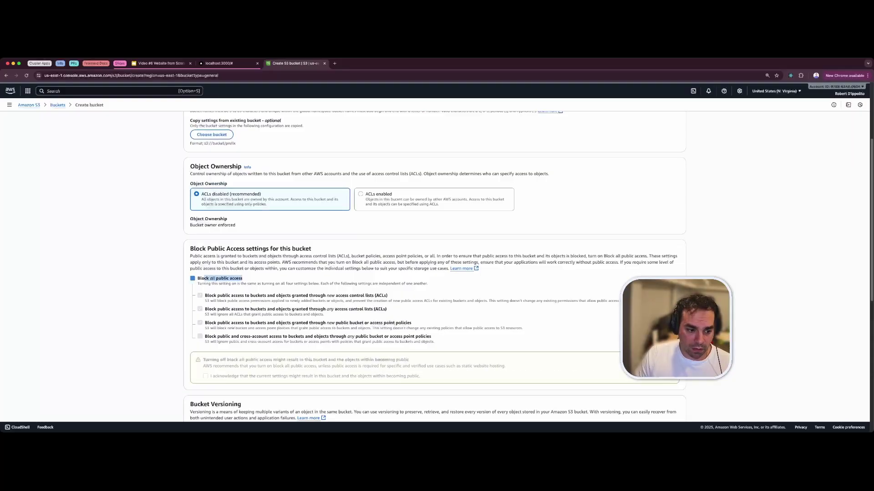
{"action": "scroll", "coordinate": [435, 269], "scroll_direction": "down", "scroll_amount": 4}
{"action": "left_click", "coordinate": [193, 139]}
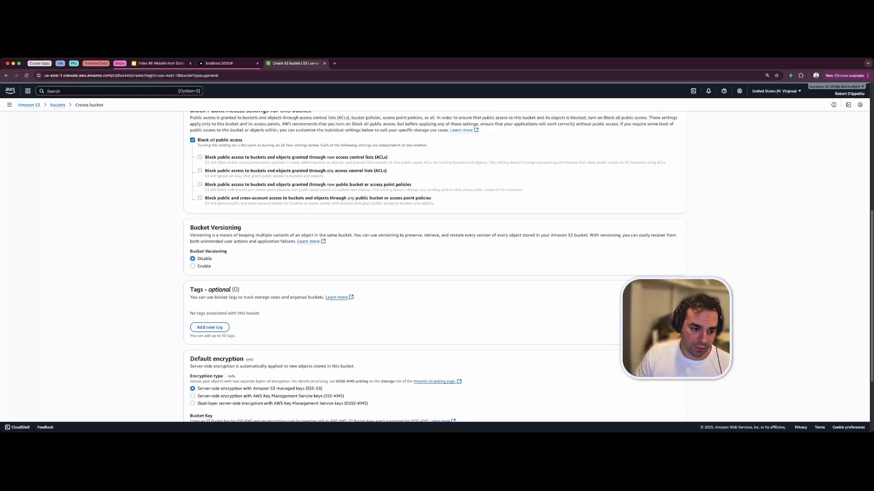
{"action": "scroll", "coordinate": [434, 269], "scroll_direction": "down", "scroll_amount": 3}
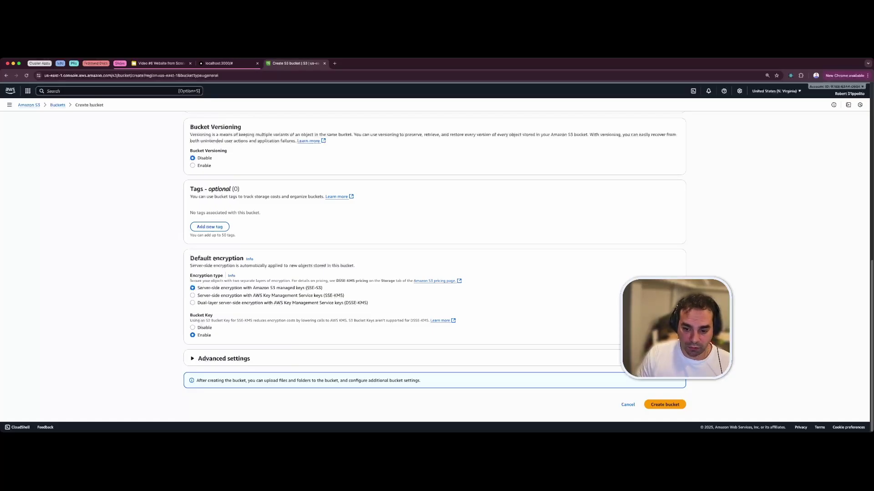
{"action": "left_click", "coordinate": [664, 404]}
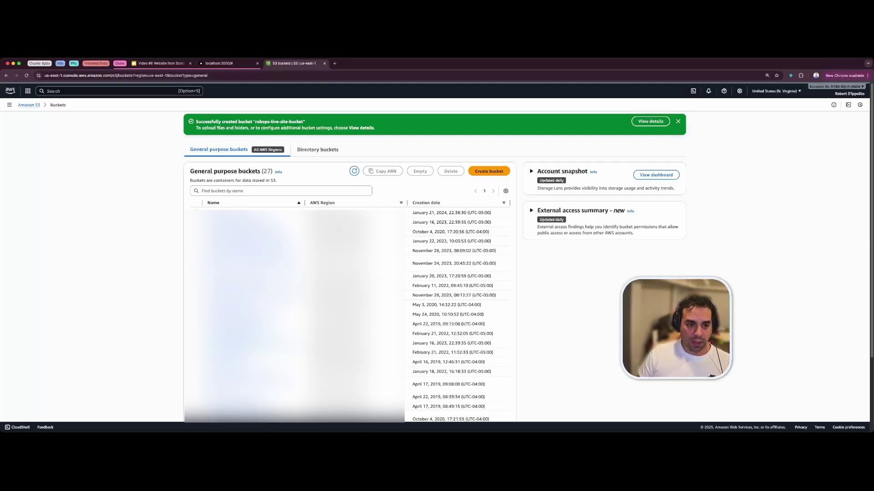
{"action": "left_click", "coordinate": [650, 121]}
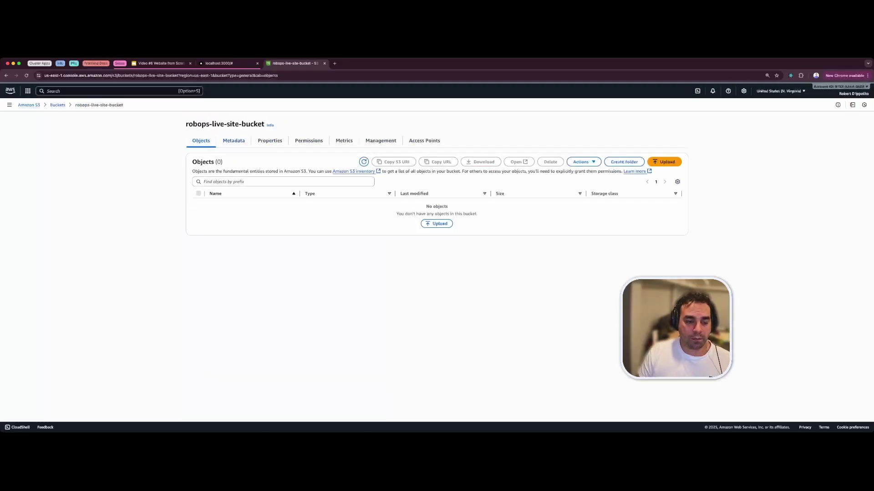
{"action": "triple_click", "coordinate": [225, 124]}
{"action": "left_click", "coordinate": [225, 124]}
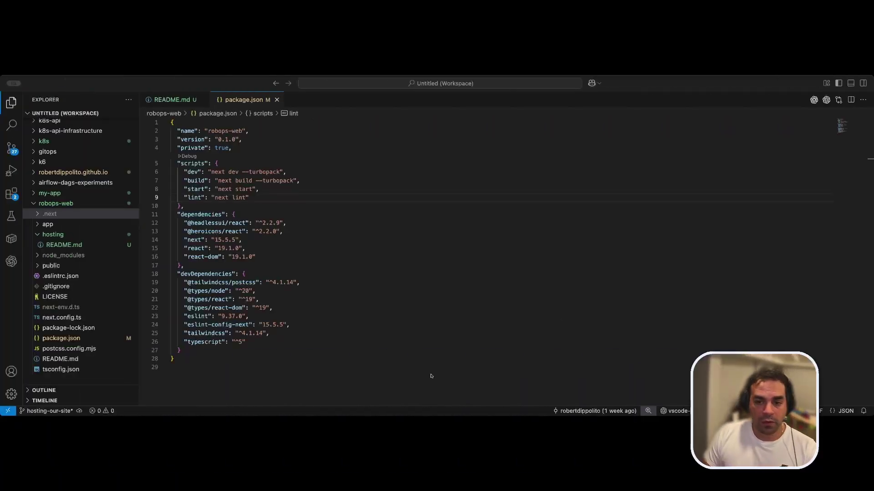
Switch to VS Code and open next.config.ts in the robops-web project.
{"action": "left_click", "coordinate": [421, 370]}
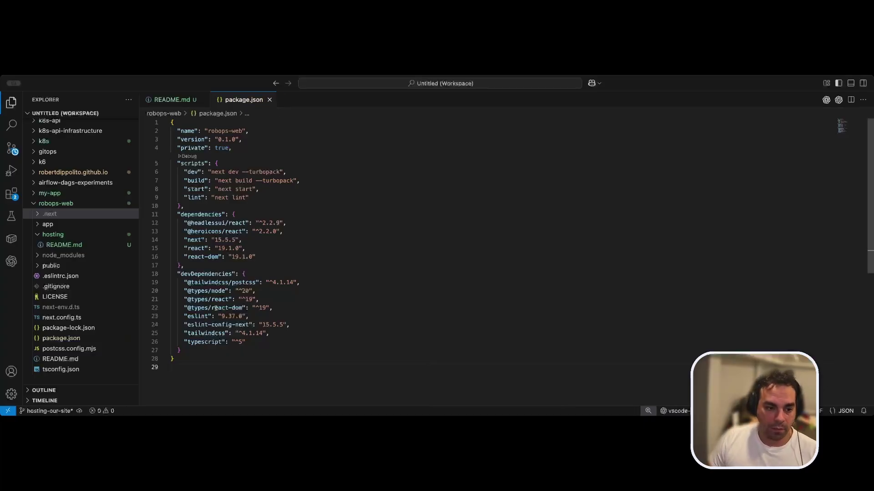
{"action": "left_click", "coordinate": [41, 202]}
{"action": "left_click", "coordinate": [42, 203]}
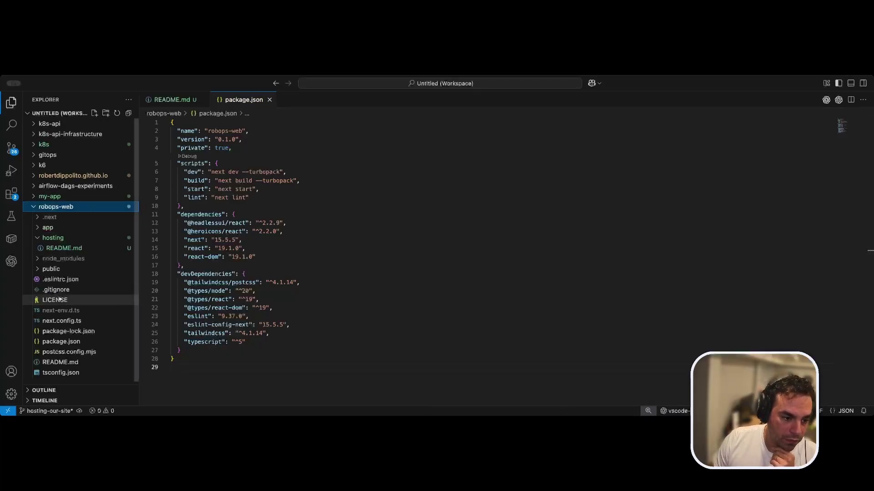
{"action": "left_click", "coordinate": [73, 325]}
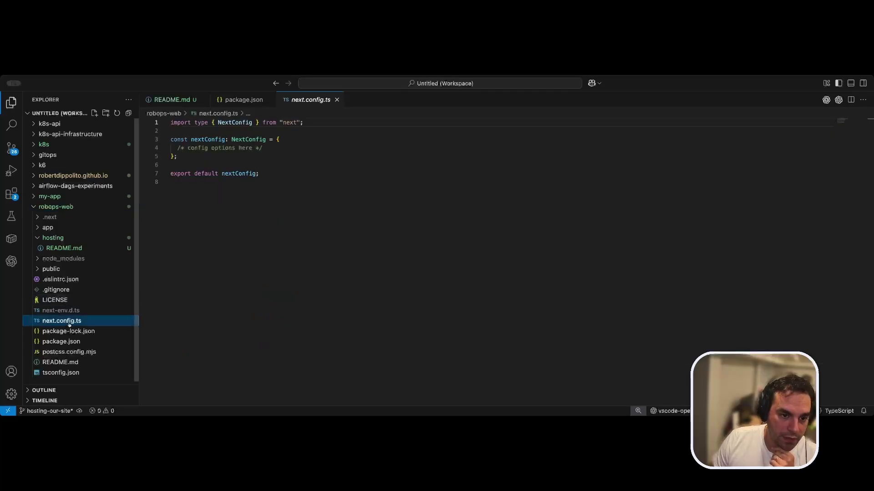
{"action": "key", "text": "super+Tab"}
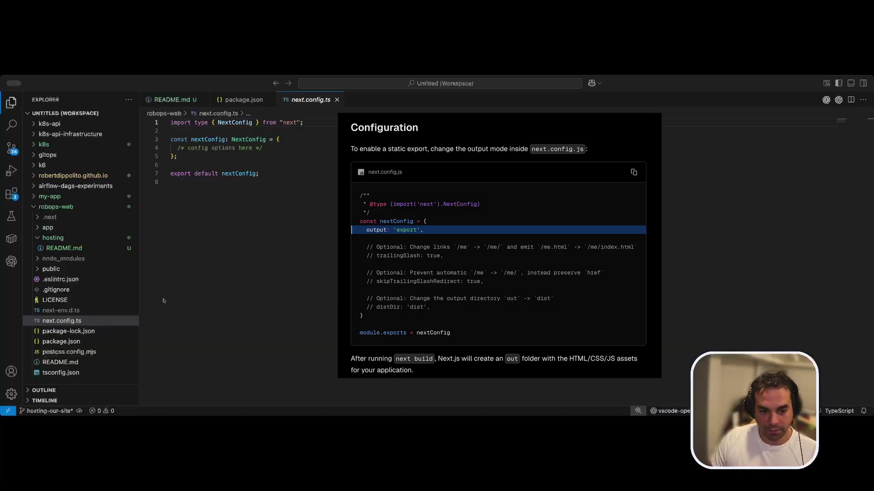
{"action": "left_click", "coordinate": [742, 254]}
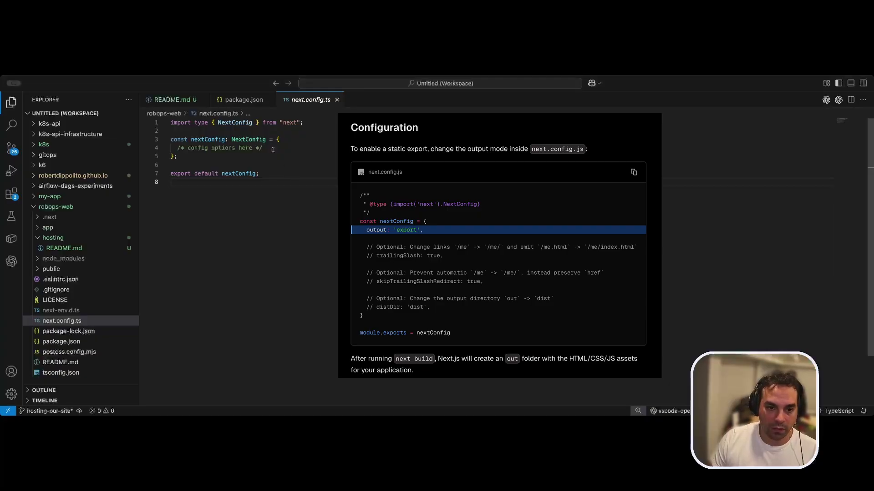
Add output: 'export', to the nextConfig object below the config options comment and save the file.
{"action": "left_click", "coordinate": [271, 146]}
{"action": "key", "text": "Return"}
{"action": "type", "text": "output: 'export',"}
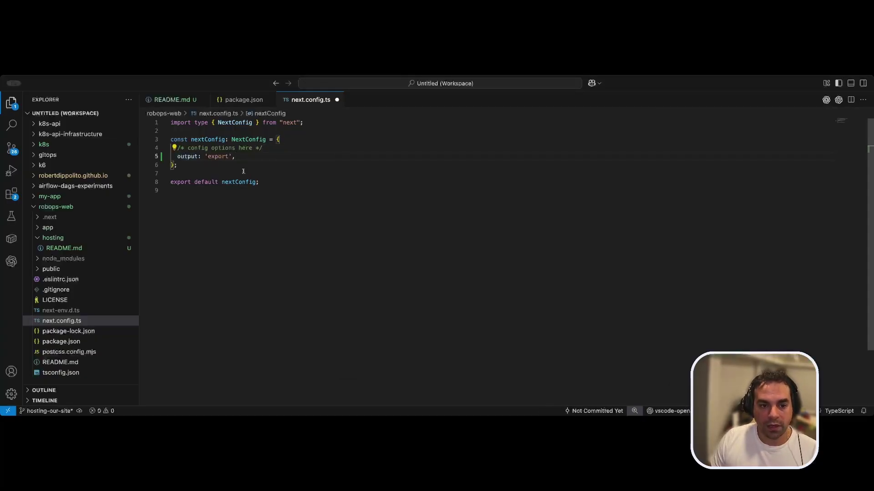
{"action": "double_click", "coordinate": [223, 157]}
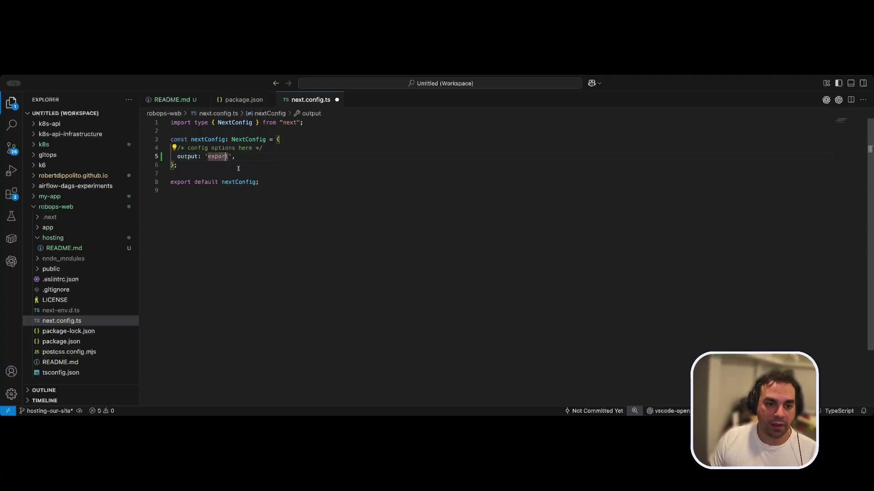
{"action": "key", "text": "super+s"}
{"action": "left_click", "coordinate": [247, 158]}
{"action": "left_click_drag", "start_coordinate": [176, 156], "coordinate": [236, 157]}
{"action": "left_click", "coordinate": [250, 158]}
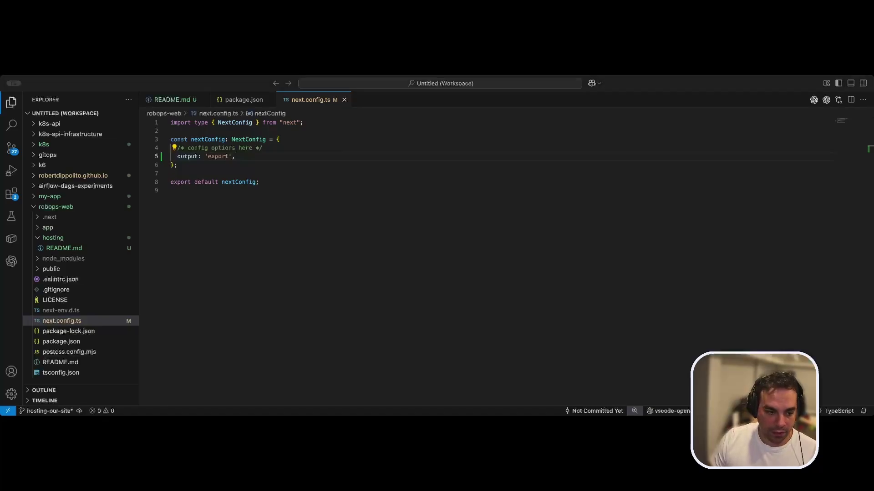
Switch to the terminal and build the robops-web site with npm run build.
{"action": "key", "text": "super+Tab"}
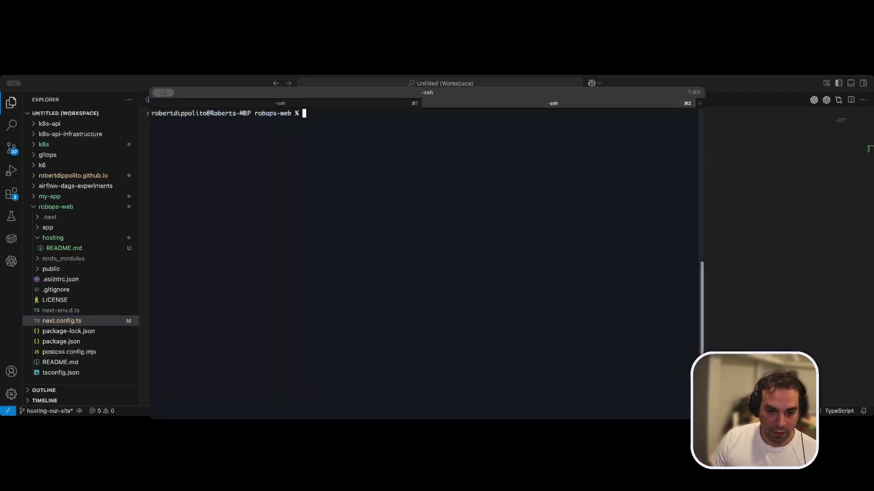
{"action": "type", "text": "npm run build"}
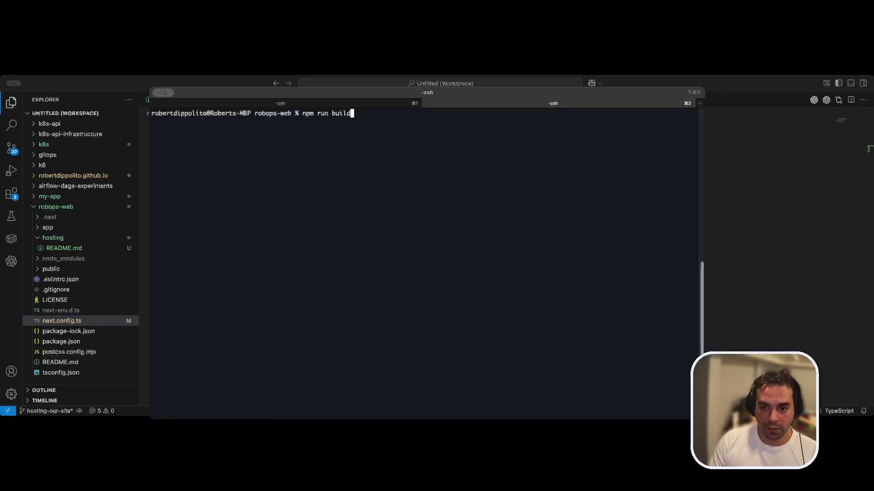
{"action": "key", "text": "Return"}
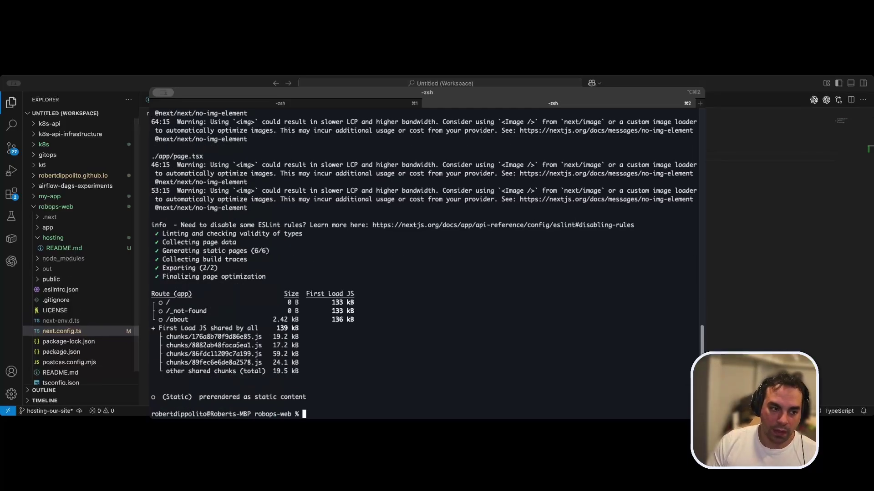
{"action": "left_click_drag", "start_coordinate": [152, 294], "coordinate": [300, 414]}
{"action": "left_click", "coordinate": [220, 350]}
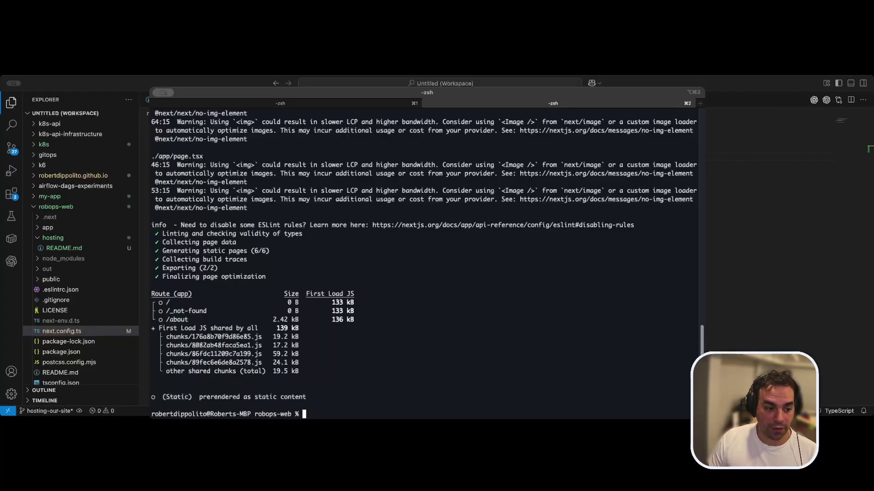
Return to VS Code and inspect the generated out folder in the robops-web project.
{"action": "key", "text": "super+Tab"}
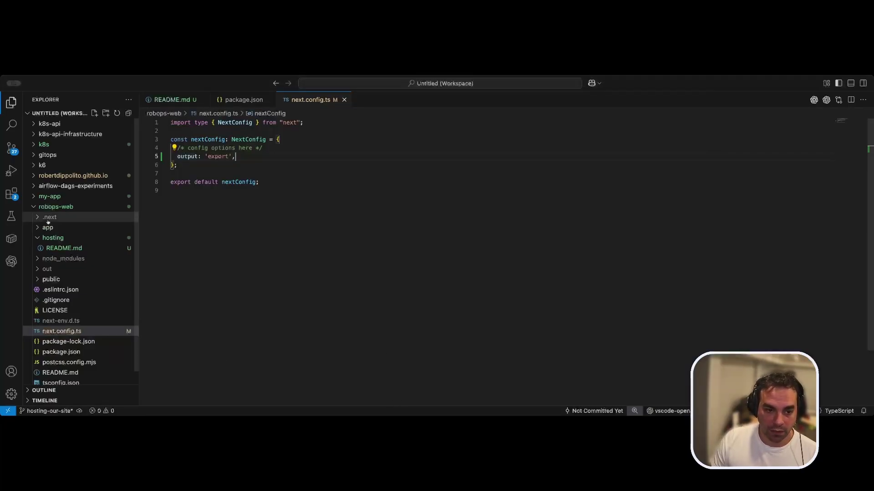
{"action": "left_click", "coordinate": [48, 269]}
{"action": "left_click", "coordinate": [48, 269]}
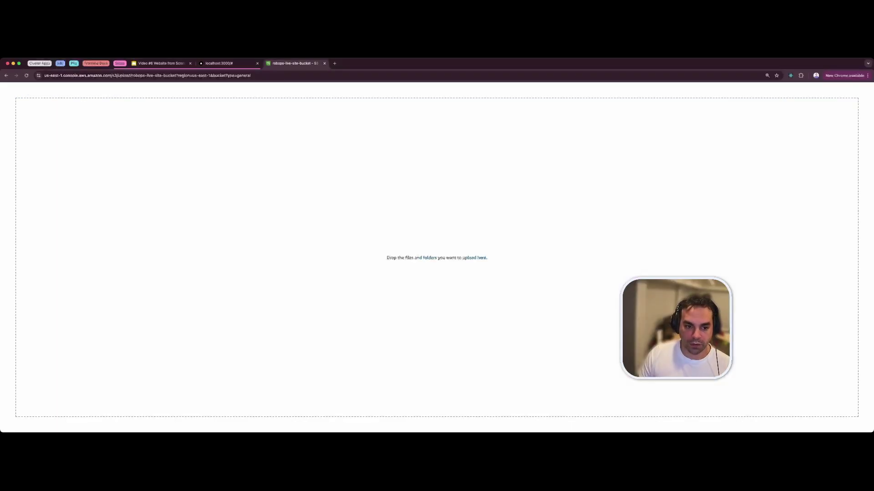
Upload the exported site files and folders to robops-live-site-bucket in S3 and close the upload status page.
{"action": "scroll", "coordinate": [240, 206], "scroll_direction": "down", "scroll_amount": 1}
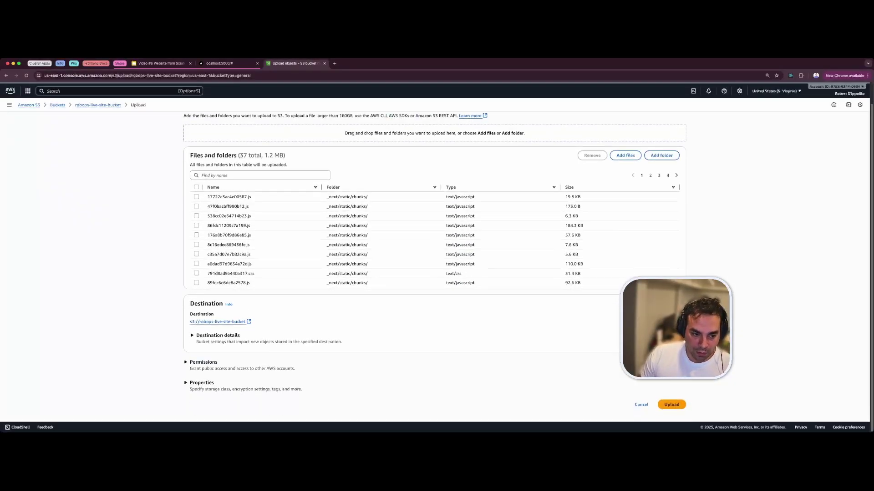
{"action": "scroll", "coordinate": [207, 364], "scroll_direction": "up", "scroll_amount": 1}
{"action": "scroll", "coordinate": [437, 255], "scroll_direction": "down", "scroll_amount": 2}
{"action": "left_click", "coordinate": [671, 404]}
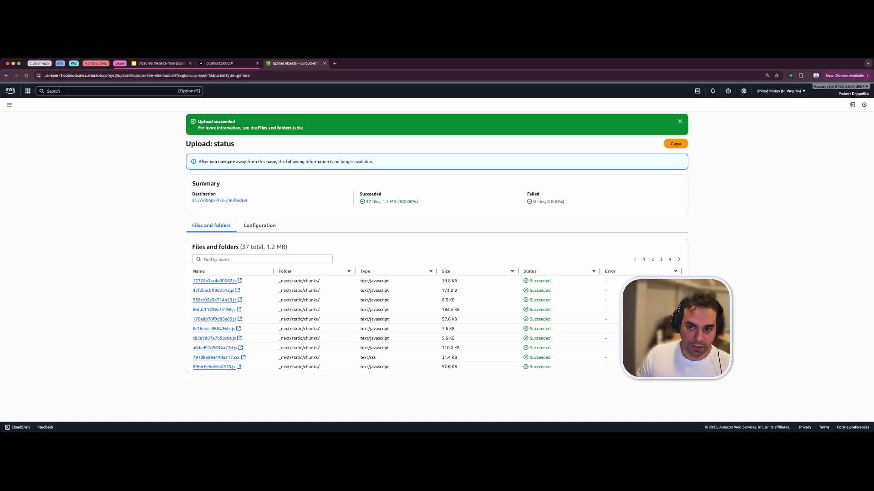
{"action": "left_click", "coordinate": [675, 144]}
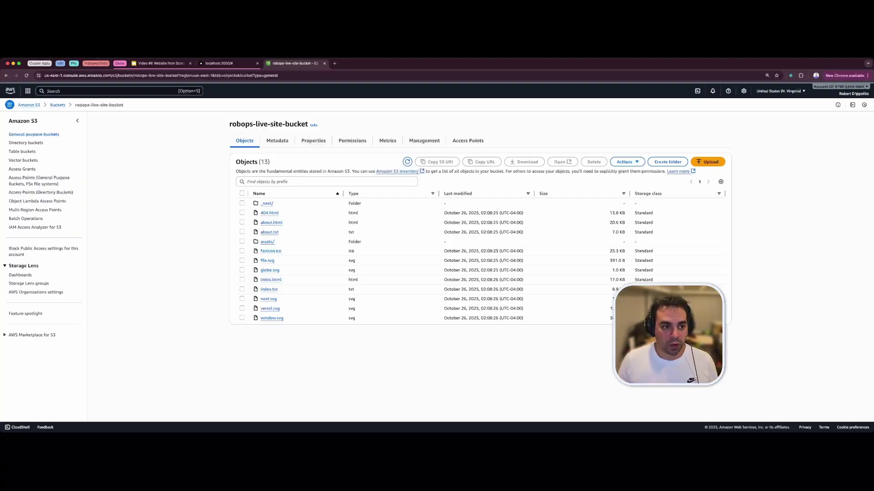
Go to the CloudFront service and start creating a new distribution.
{"action": "key", "text": "alt+s"}
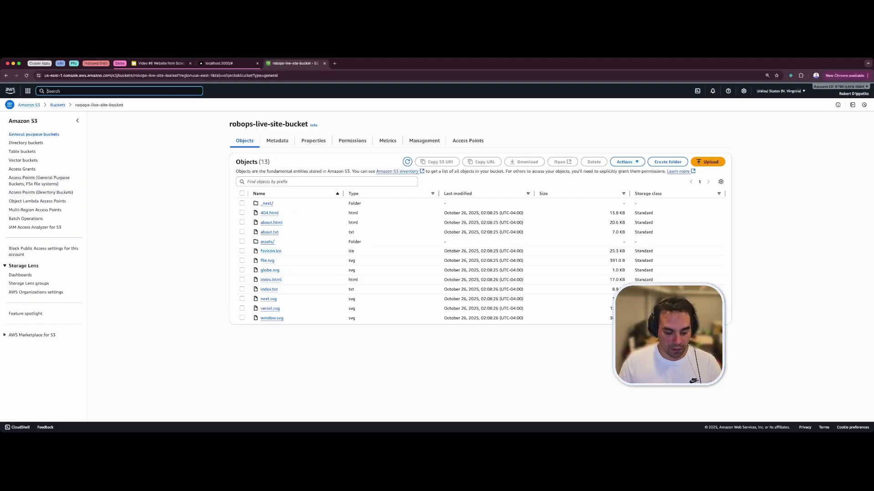
{"action": "type", "text": "cloudfront"}
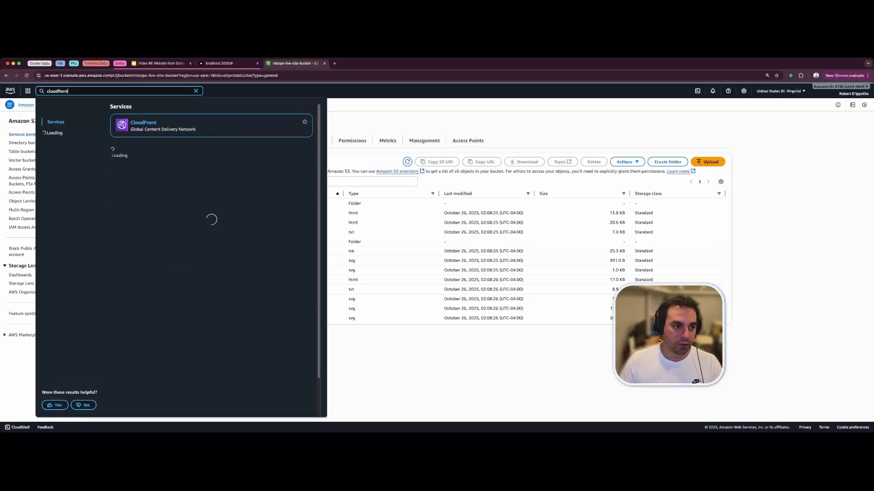
{"action": "key", "text": "Return"}
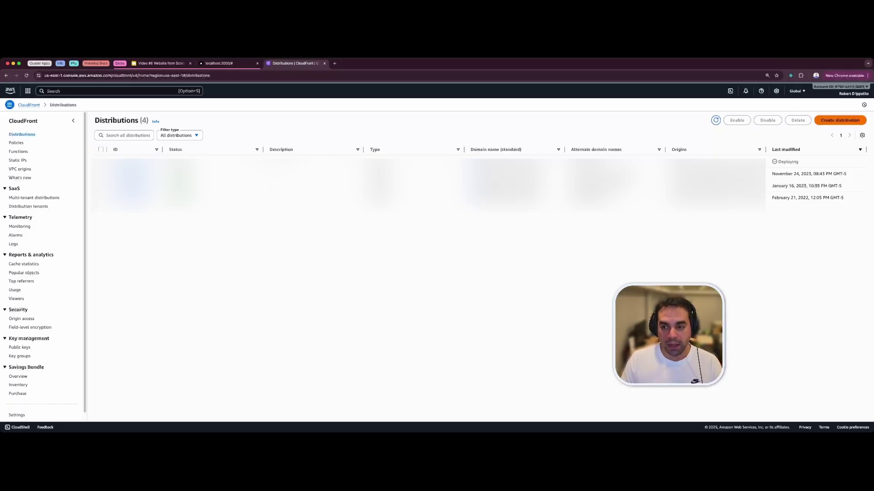
{"action": "left_click", "coordinate": [840, 120]}
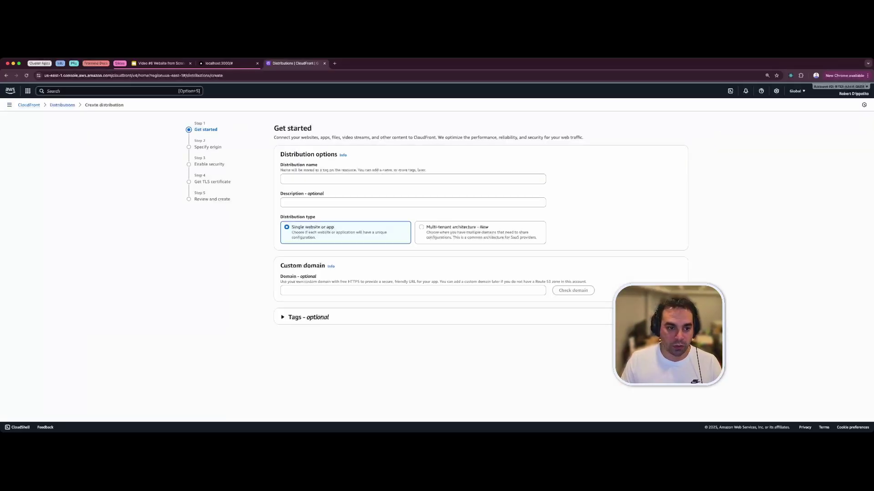
Name the distribution robopslive-cloudfront-distribution, leave the description and custom domain empty, and continue to the origin settings.
{"action": "left_click", "coordinate": [284, 179]}
{"action": "type", "text": "roblopsl"}
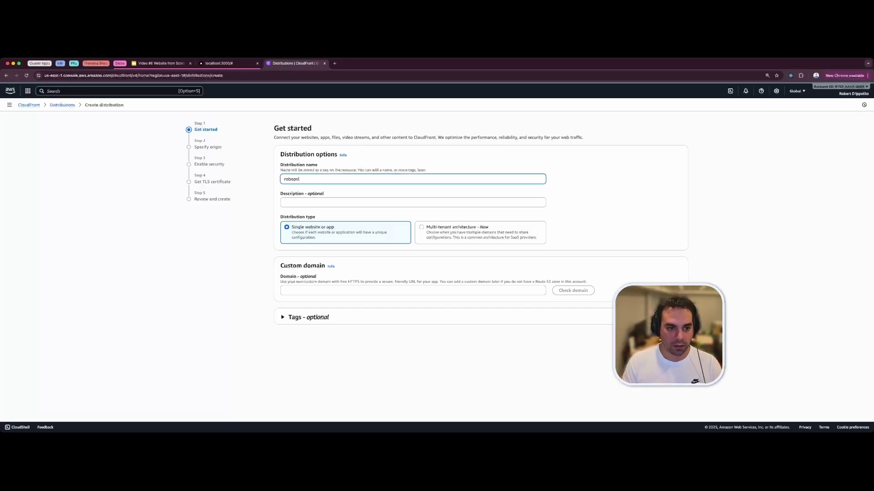
{"action": "type", "text": "iveve-cloudfront-distribut"}
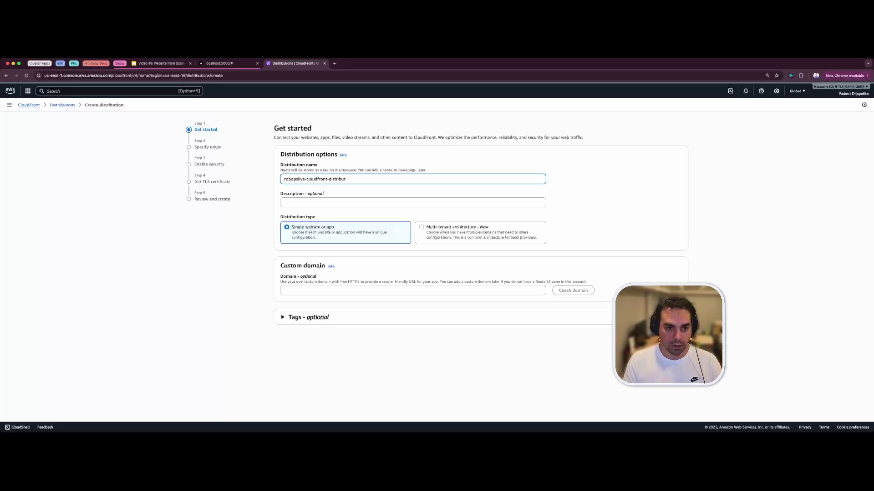
{"action": "type", "text": "ion"}
{"action": "left_click", "coordinate": [285, 202]}
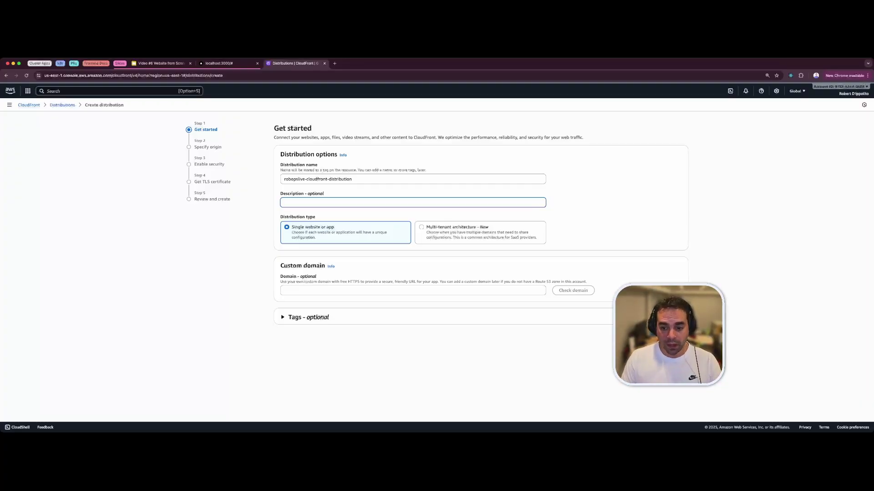
{"action": "left_click", "coordinate": [670, 337]}
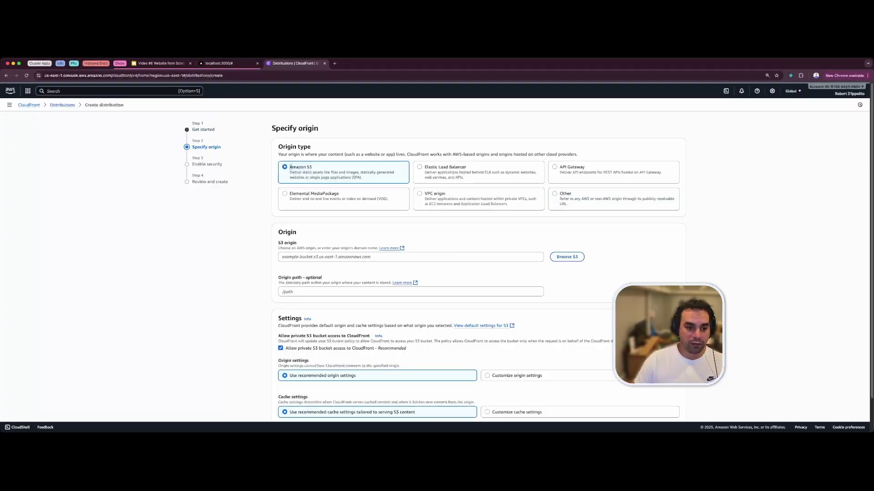
Find robops-live-site-bucket among the S3 buckets and choose it as the distribution's S3 origin.
{"action": "left_click", "coordinate": [567, 256]}
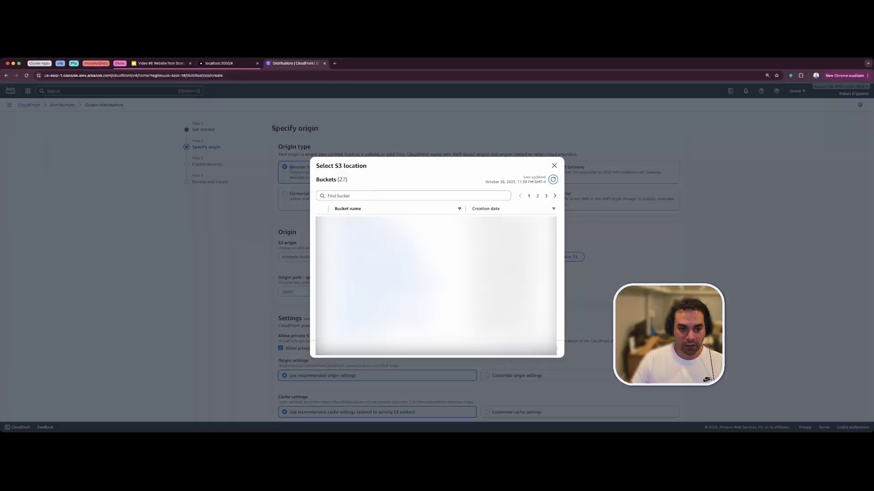
{"action": "type", "text": "robops"}
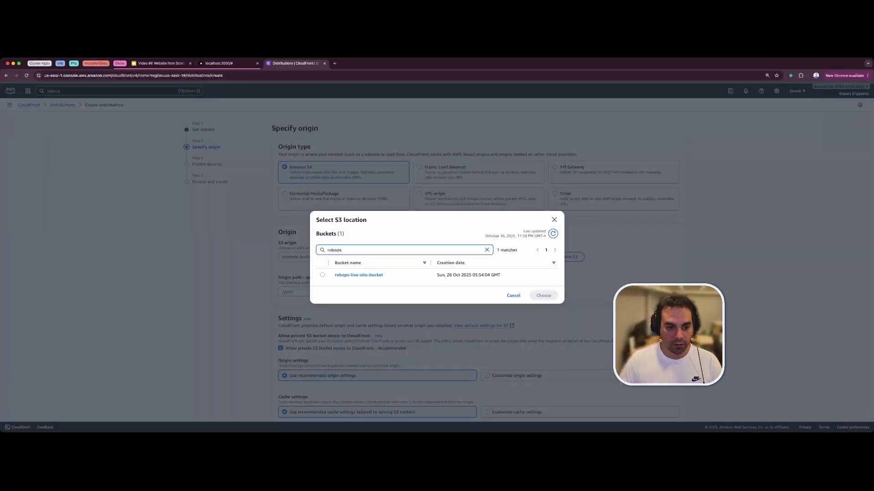
{"action": "left_click", "coordinate": [322, 275]}
{"action": "left_click", "coordinate": [543, 295]}
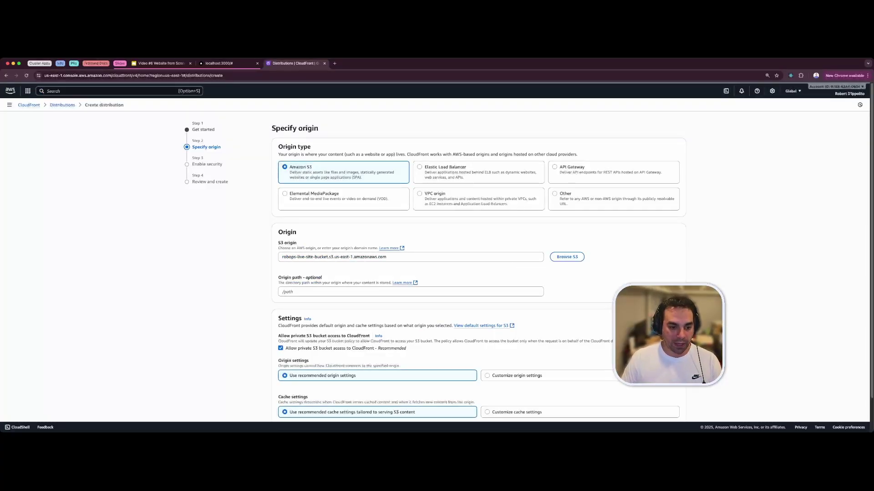
Disable private S3 bucket access to CloudFront, keep recommended origin settings, select customized cache settings with their defaults, and continue to security.
{"action": "scroll", "coordinate": [478, 264], "scroll_direction": "down", "scroll_amount": 2}
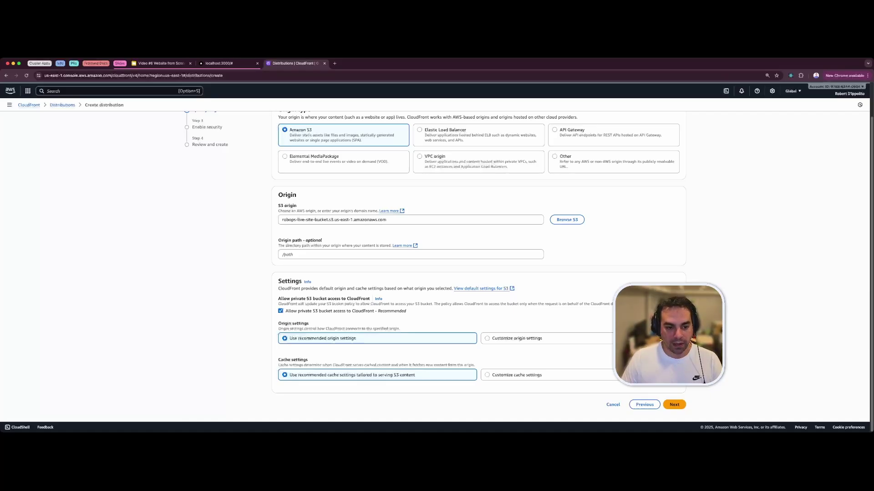
{"action": "left_click_drag", "start_coordinate": [387, 311], "coordinate": [407, 311]}
{"action": "left_click_drag", "start_coordinate": [342, 304], "coordinate": [381, 304]}
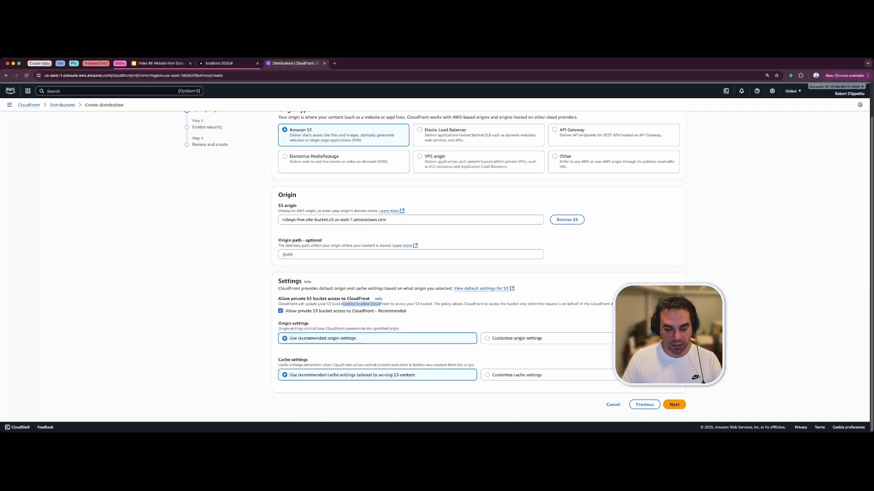
{"action": "left_click", "coordinate": [280, 312]}
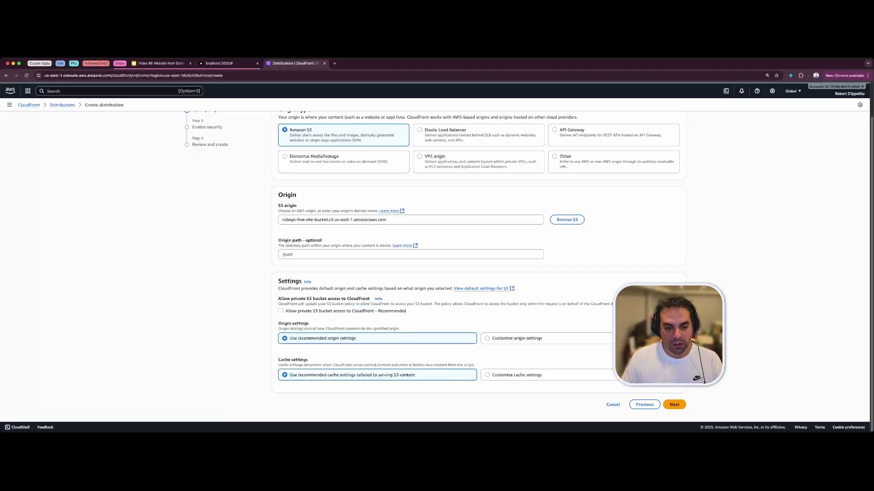
{"action": "left_click", "coordinate": [487, 338]}
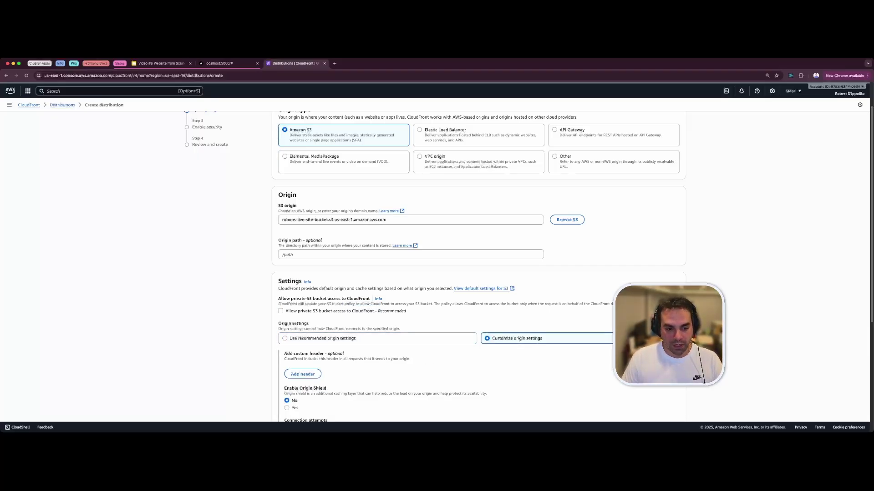
{"action": "scroll", "coordinate": [478, 266], "scroll_direction": "down", "scroll_amount": 3}
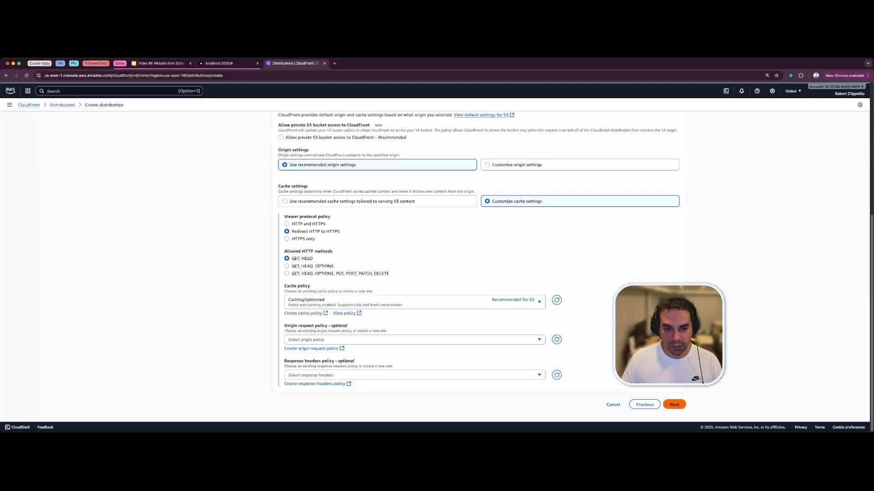
{"action": "left_click", "coordinate": [674, 404]}
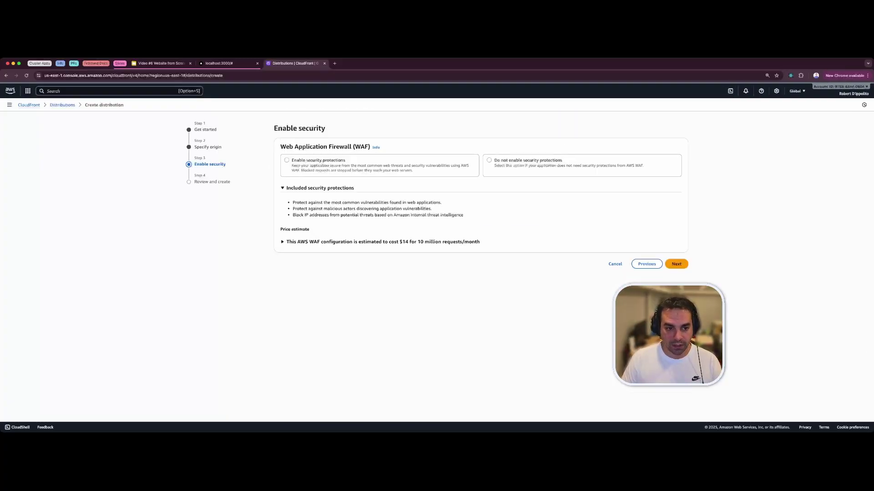
Choose not to enable WAF security protections and finish creating the distribution.
{"action": "left_click", "coordinate": [595, 172]}
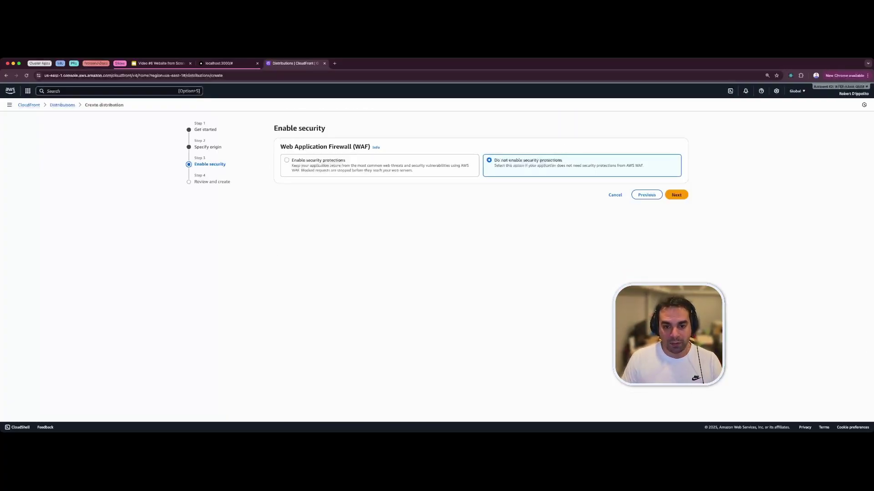
{"action": "left_click", "coordinate": [676, 195]}
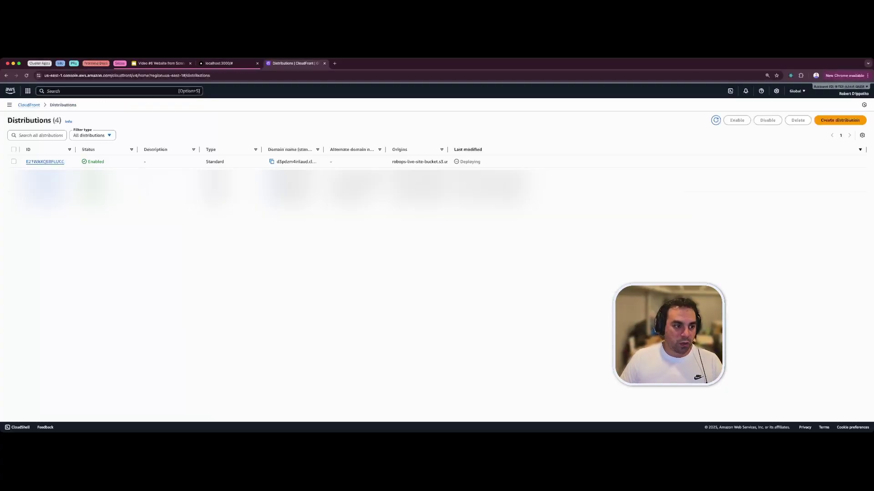
Open the new robops-live-site-bucket distribution, set its default root object to index.html in the general settings, and save the changes.
{"action": "left_click", "coordinate": [45, 162]}
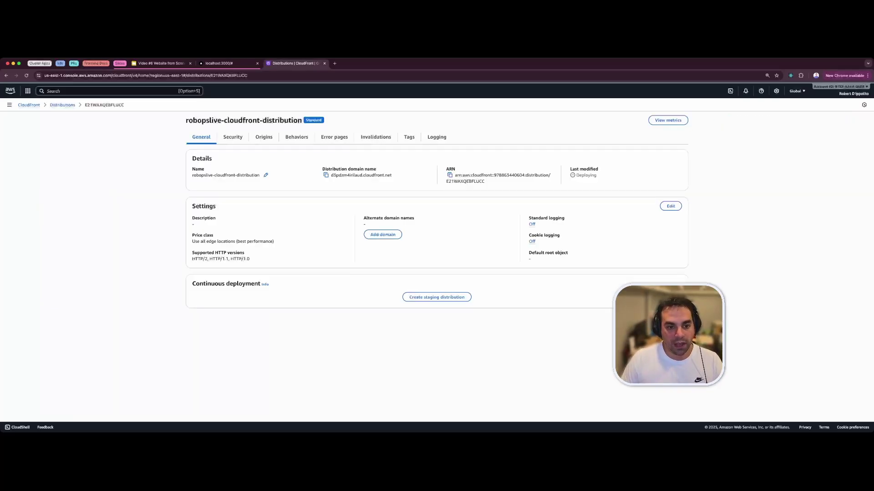
{"action": "left_click", "coordinate": [263, 137]}
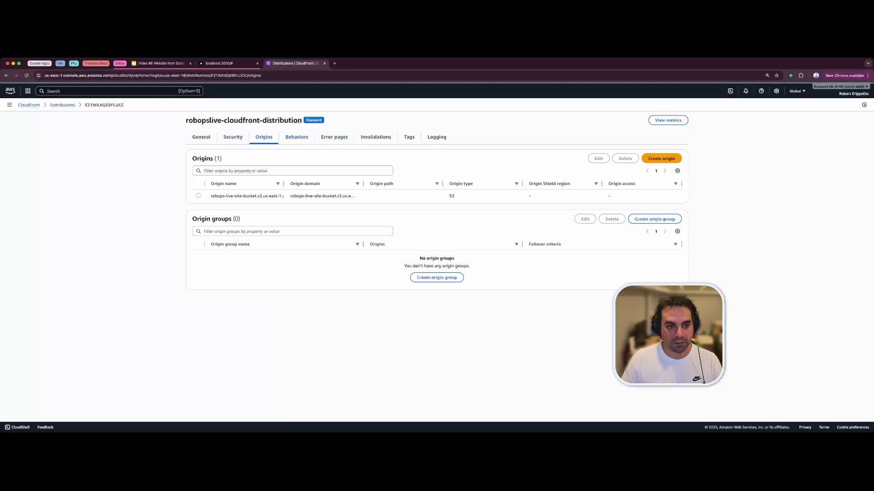
{"action": "left_click", "coordinate": [297, 137]}
{"action": "left_click", "coordinate": [201, 137]}
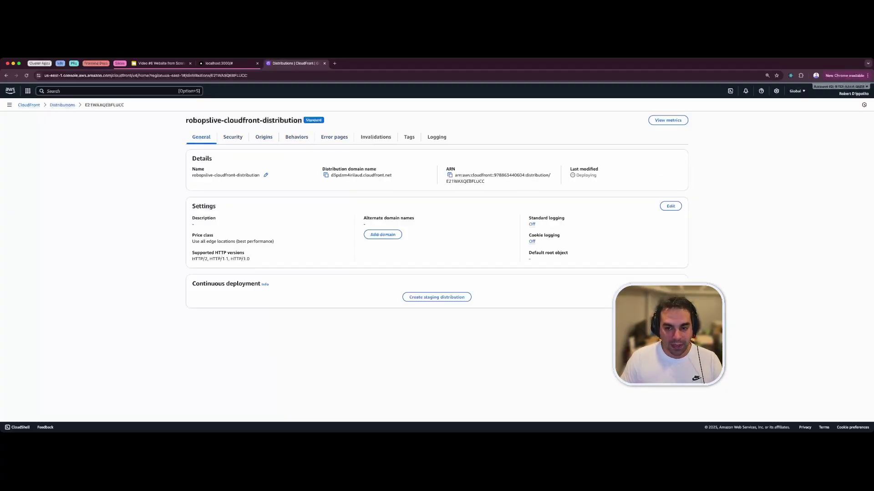
{"action": "left_click", "coordinate": [670, 206]}
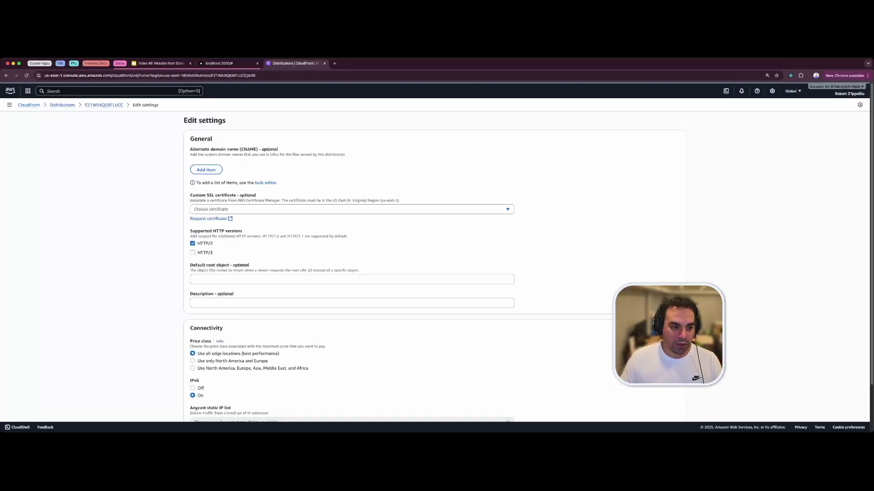
{"action": "scroll", "coordinate": [437, 268], "scroll_direction": "down", "scroll_amount": 2}
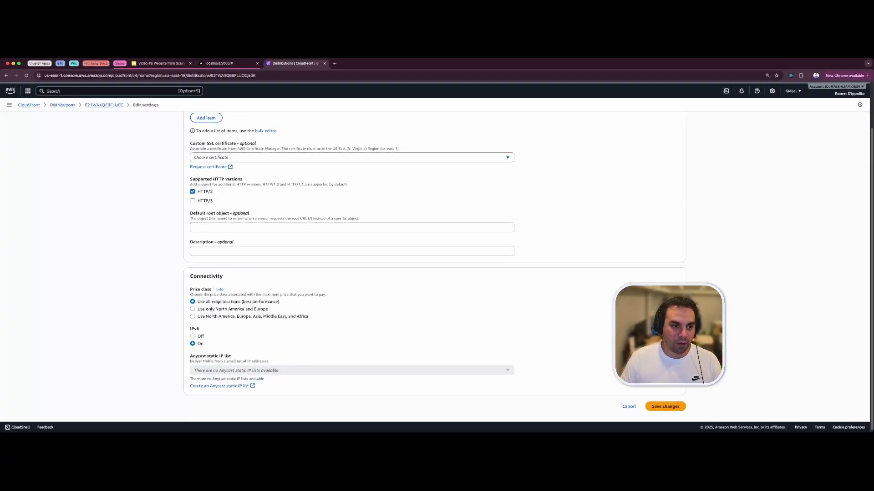
{"action": "scroll", "coordinate": [437, 268], "scroll_direction": "up", "scroll_amount": 2}
{"action": "scroll", "coordinate": [437, 268], "scroll_direction": "down", "scroll_amount": 2}
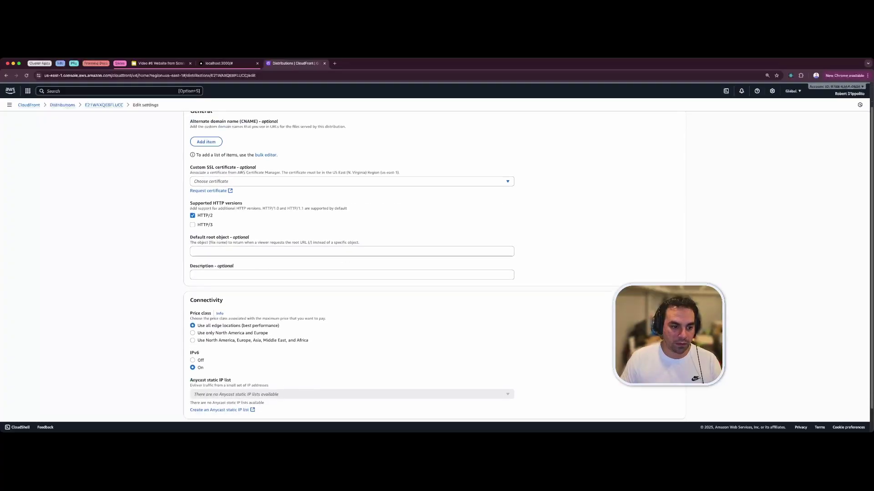
{"action": "left_click", "coordinate": [194, 238]}
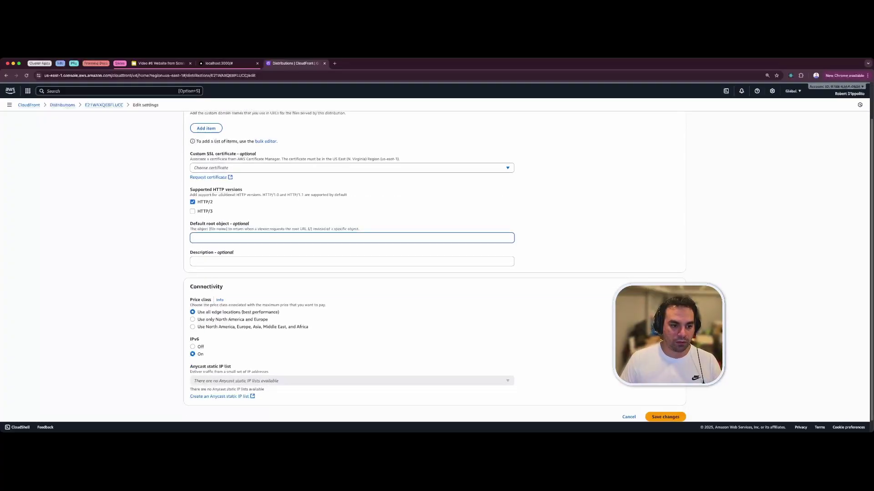
{"action": "type", "text": "index.html"}
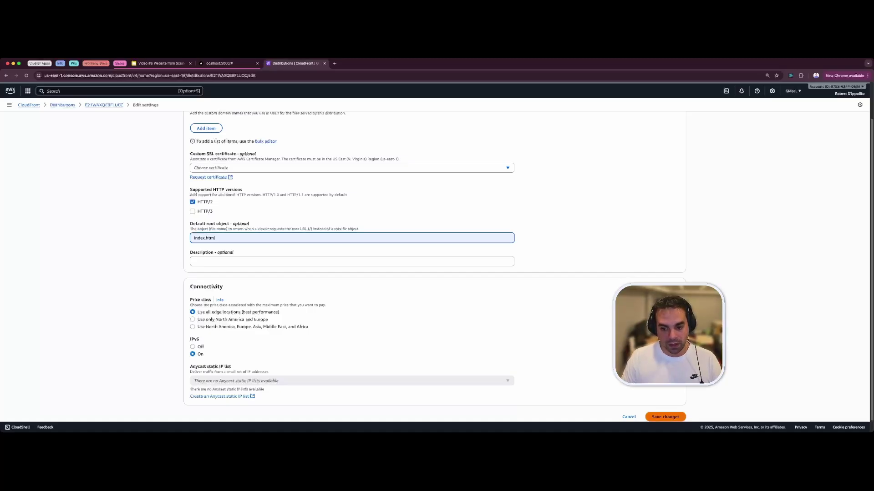
{"action": "left_click", "coordinate": [665, 416]}
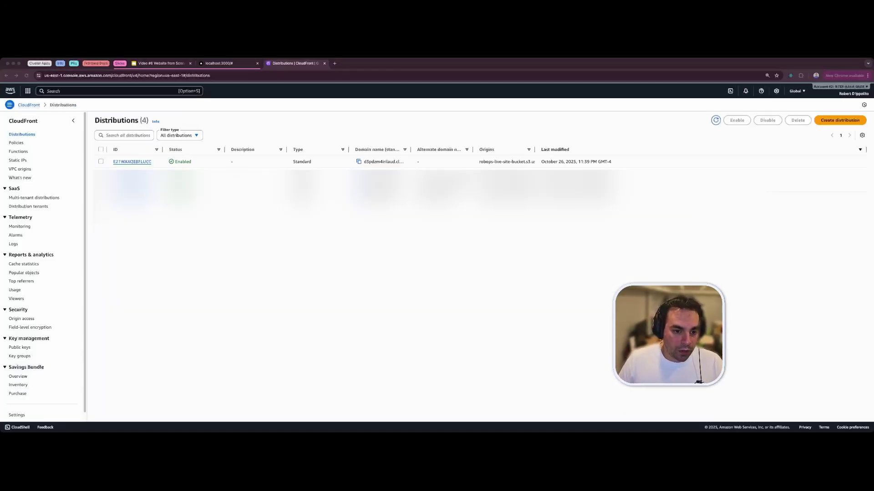
Open robopslive-cloudfront-distribution, copy its distribution domain name, load it in a new browser tab, and inspect the response.
{"action": "left_click", "coordinate": [132, 162]}
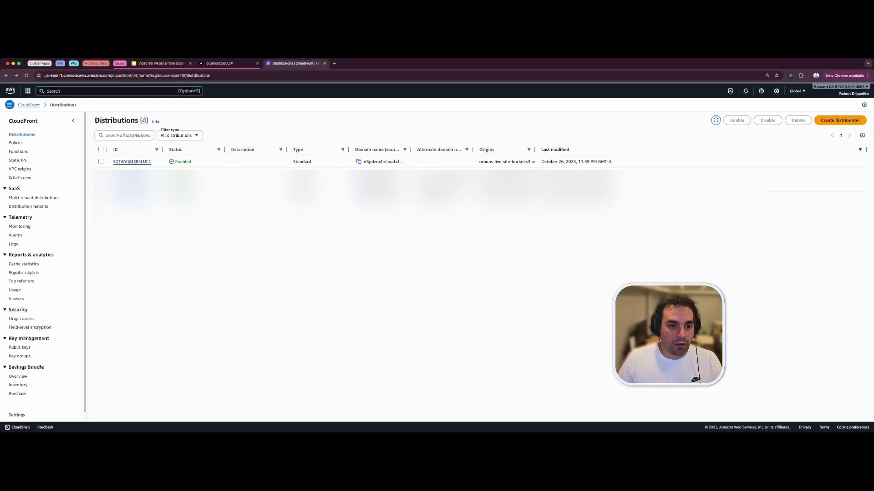
{"action": "left_click", "coordinate": [131, 161]}
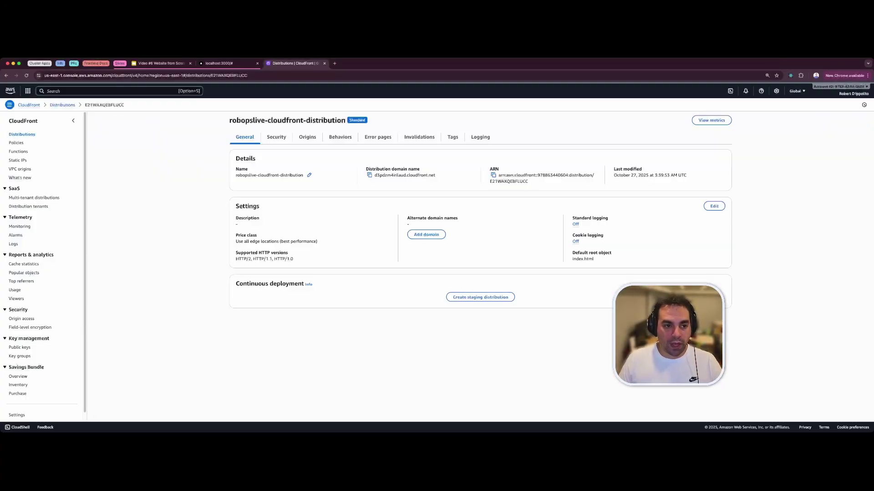
{"action": "left_click", "coordinate": [369, 175]}
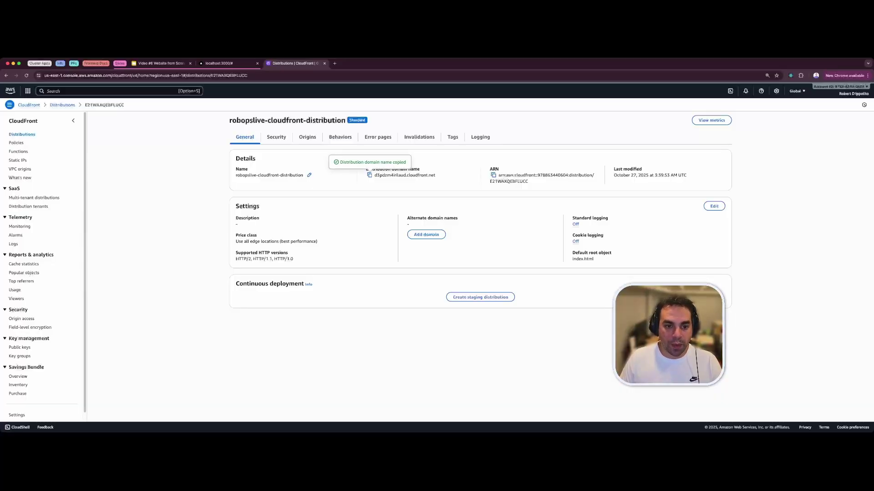
{"action": "key", "text": "super+t"}
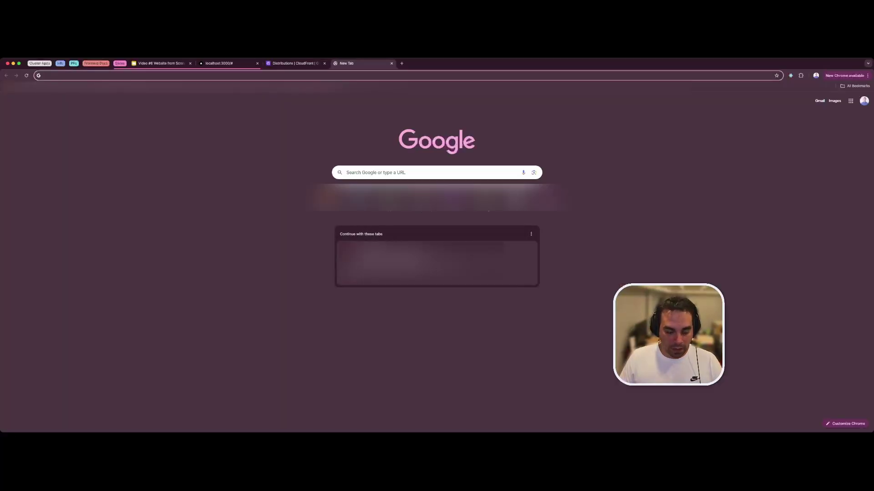
{"action": "key", "text": "super+v"}
{"action": "key", "text": "Return"}
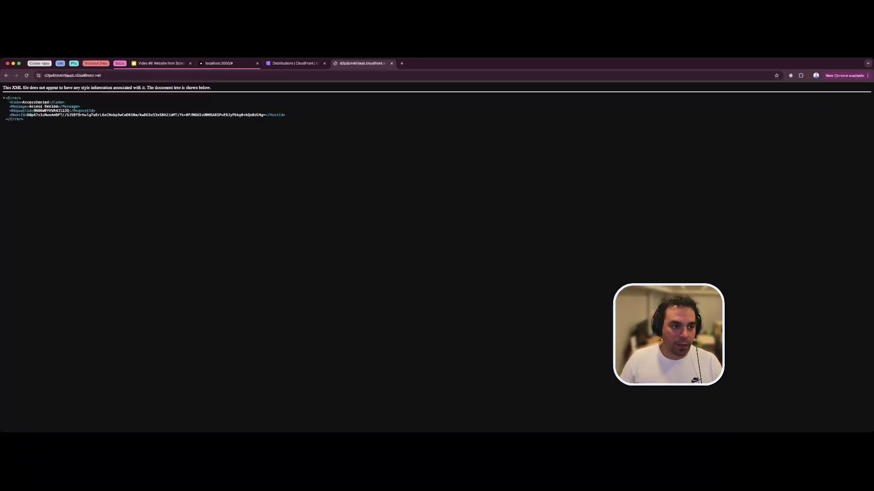
{"action": "left_click_drag", "start_coordinate": [9, 102], "coordinate": [75, 114]}
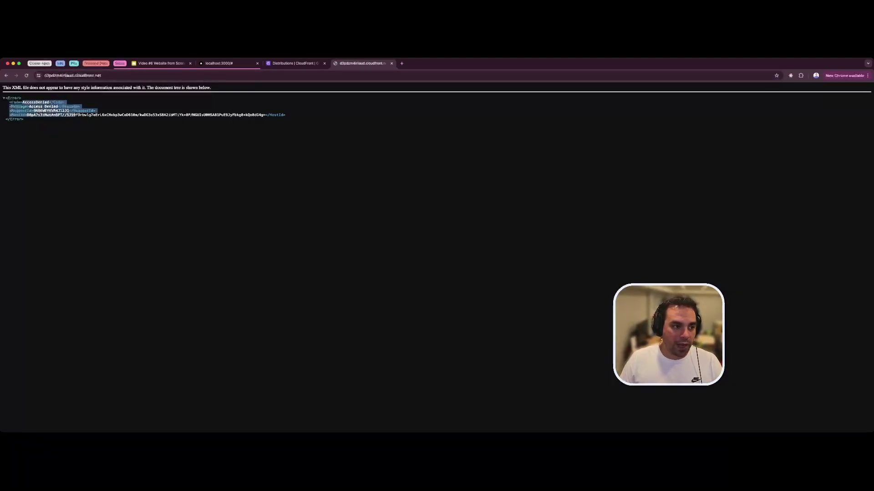
{"action": "left_click", "coordinate": [75, 115]}
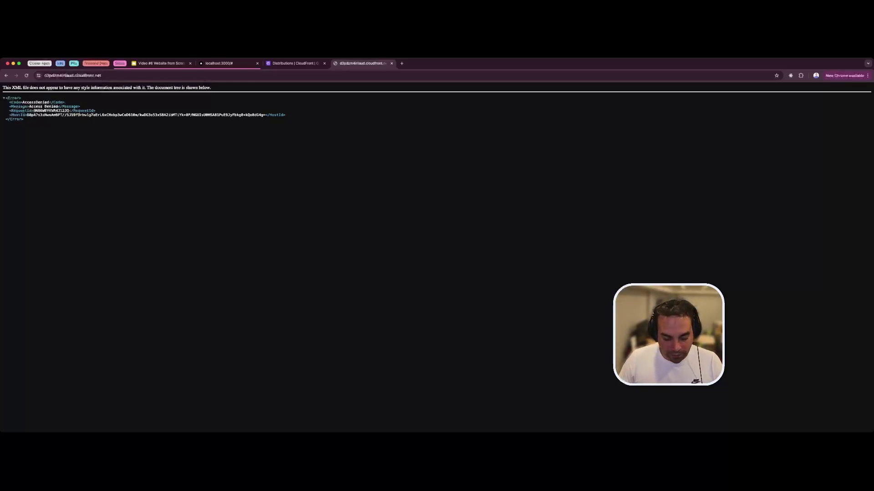
Return to the AWS console, find robops-live-site-bucket in S3, and examine the bucket policy in its permissions.
{"action": "left_click", "coordinate": [295, 63]}
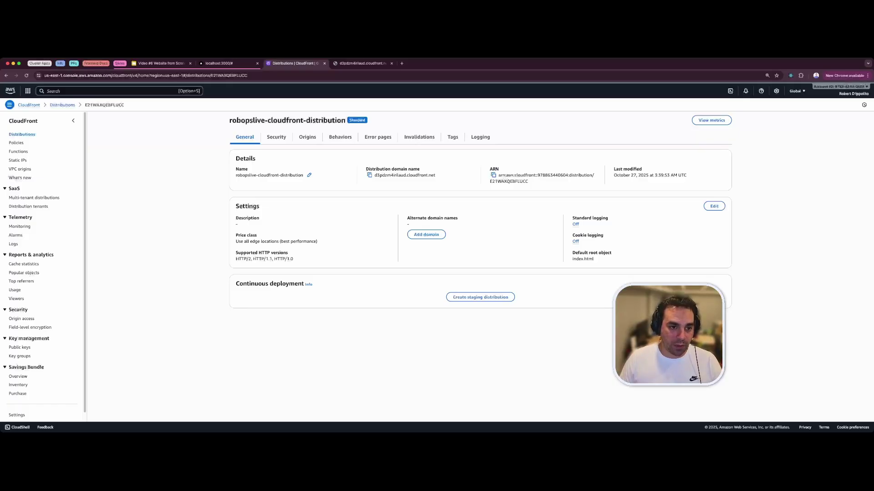
{"action": "key", "text": "alt+s"}
{"action": "type", "text": "s3"}
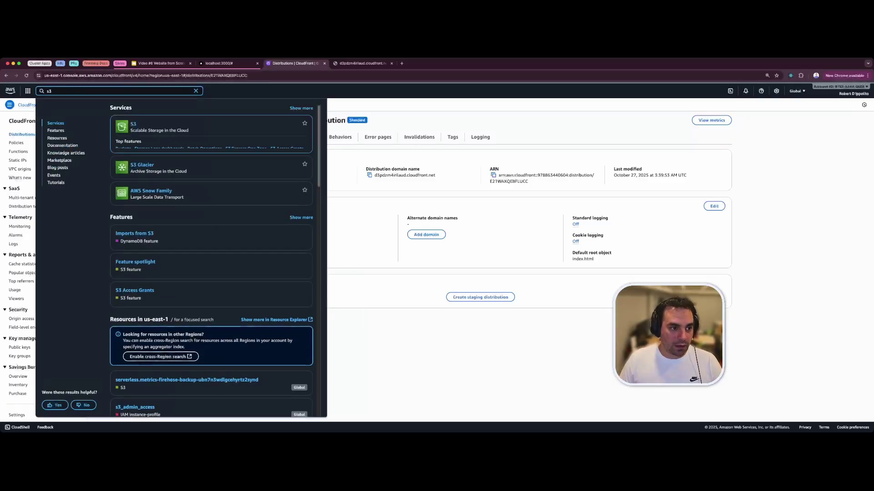
{"action": "key", "text": "Return"}
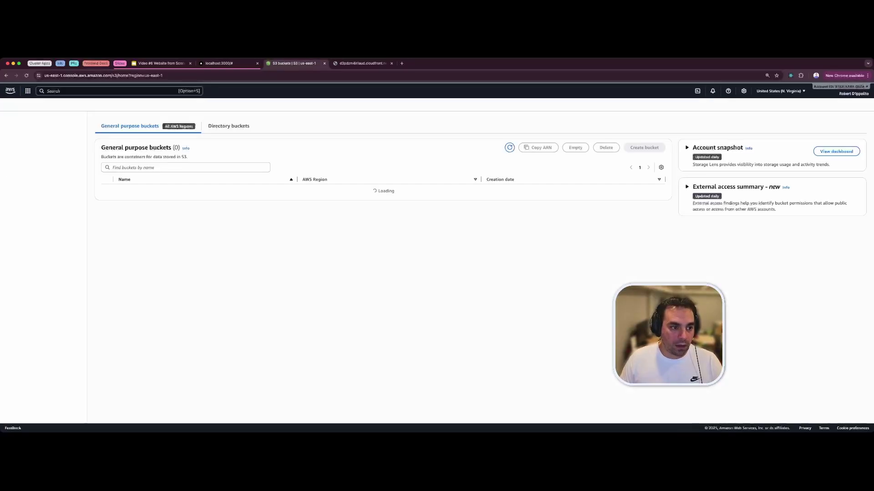
{"action": "type", "text": "robops"}
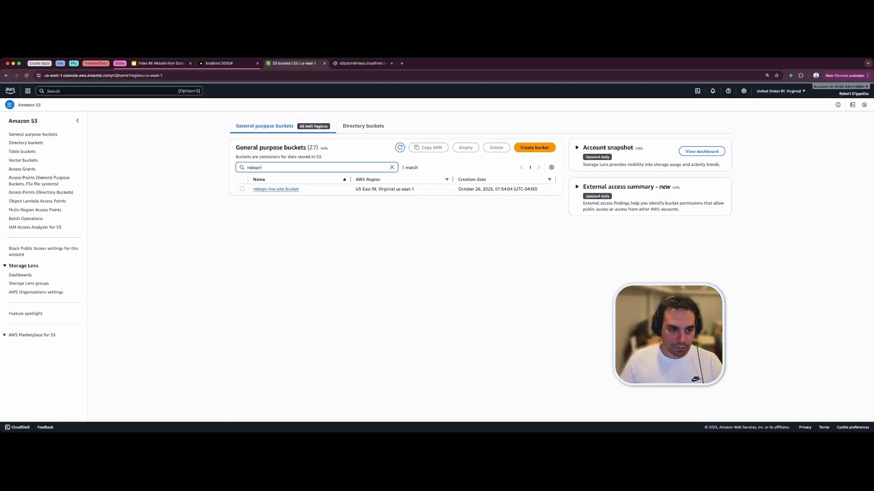
{"action": "left_click", "coordinate": [275, 189]}
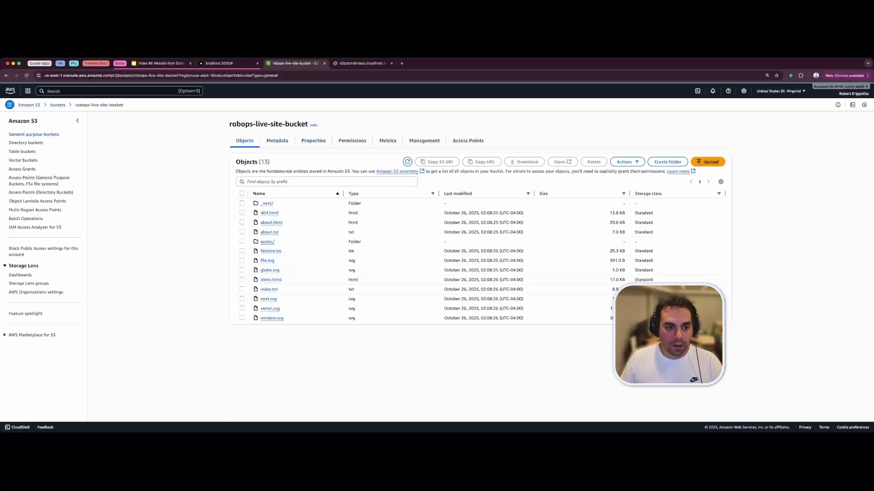
{"action": "left_click", "coordinate": [352, 140]}
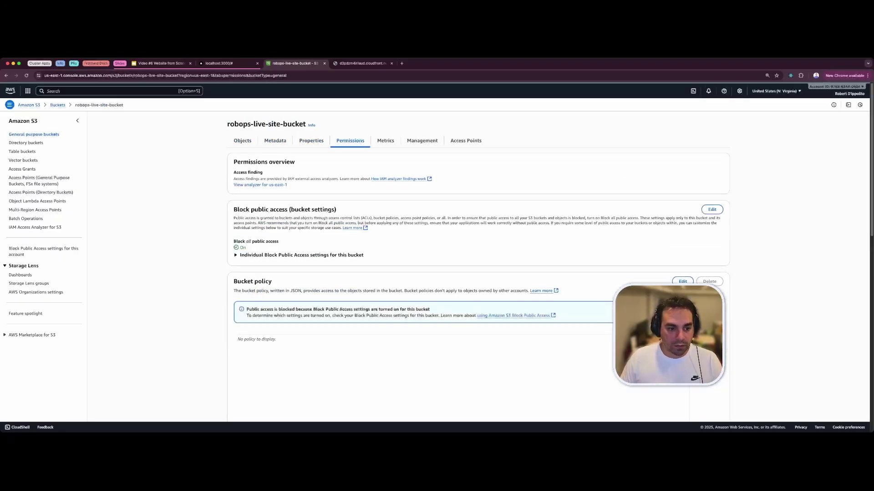
{"action": "scroll", "coordinate": [476, 266], "scroll_direction": "down", "scroll_amount": 3}
{"action": "left_click", "coordinate": [461, 303]}
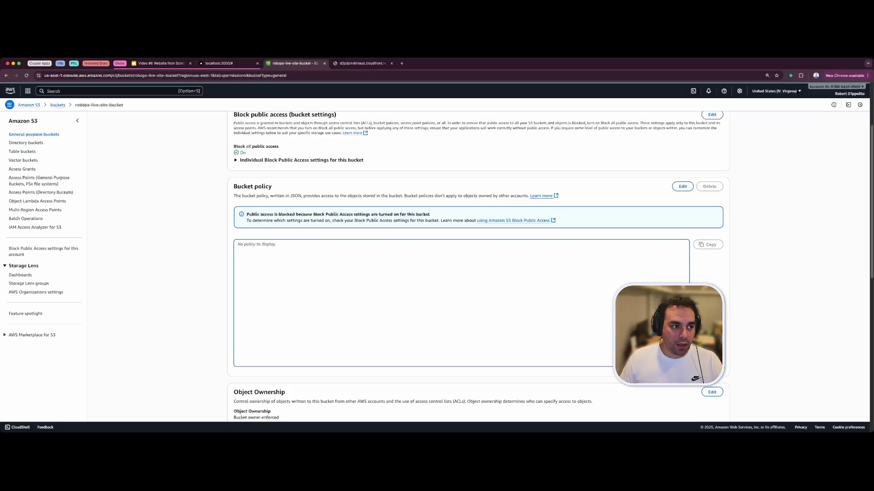
Edit the S3 origin of robopslive-cloudfront-distribution in CloudFront and set its origin access to Origin access control settings (recommended).
{"action": "key", "text": "alt+s"}
{"action": "type", "text": "cloudfront"}
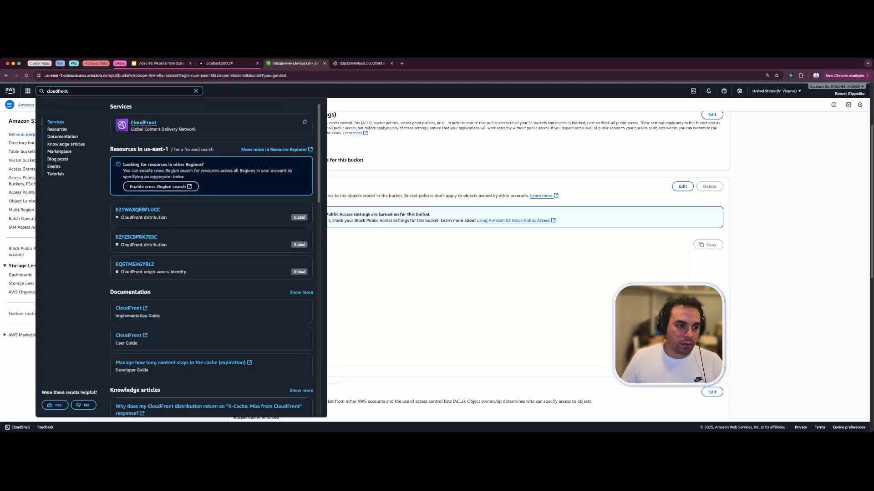
{"action": "key", "text": "Return"}
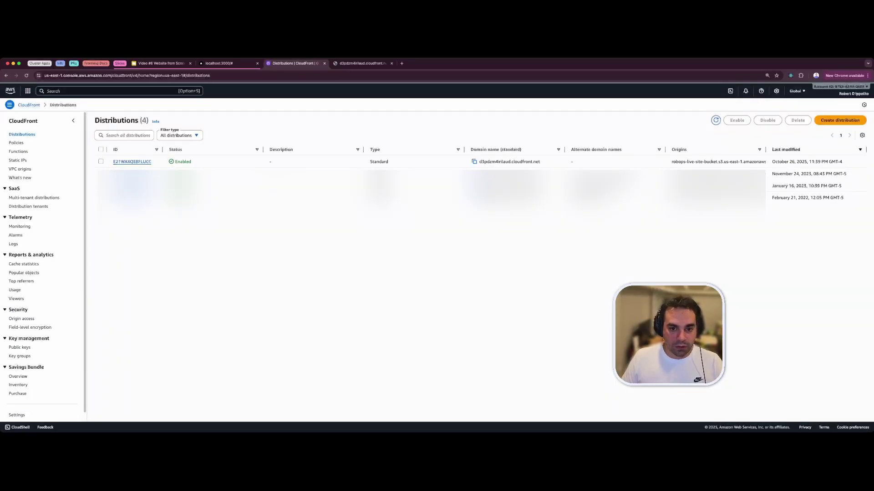
{"action": "left_click", "coordinate": [132, 161]}
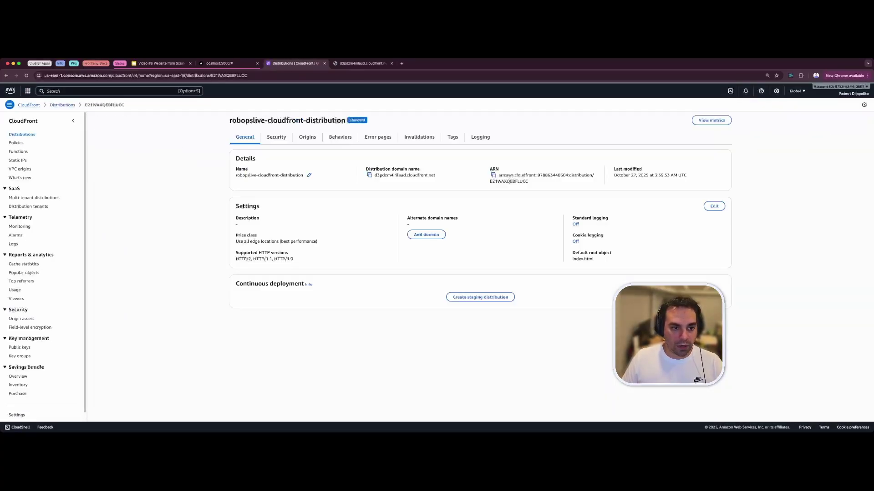
{"action": "left_click", "coordinate": [306, 137]}
{"action": "left_click", "coordinate": [242, 196]}
{"action": "left_click", "coordinate": [642, 158]}
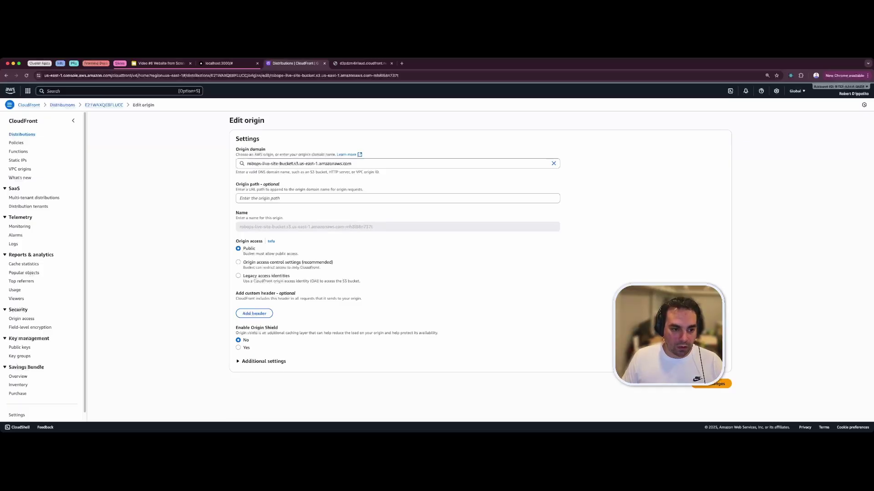
{"action": "left_click", "coordinate": [264, 263]}
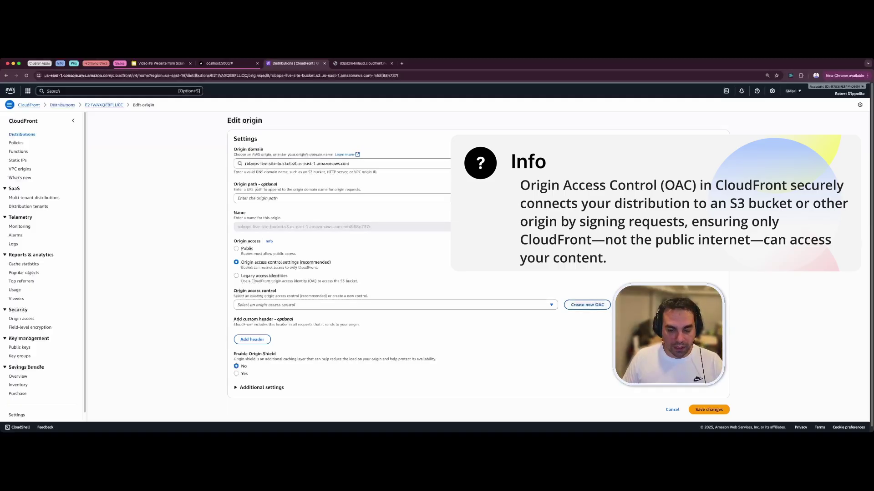
Create a new origin access control named rob-ops-live-oac, keeping the recommended Sign requests behavior.
{"action": "left_click", "coordinate": [587, 305]}
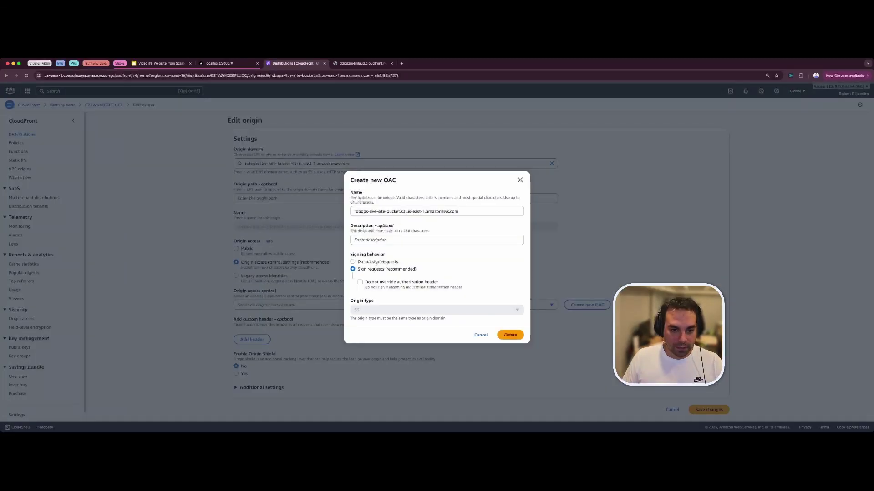
{"action": "triple_click", "coordinate": [403, 211]}
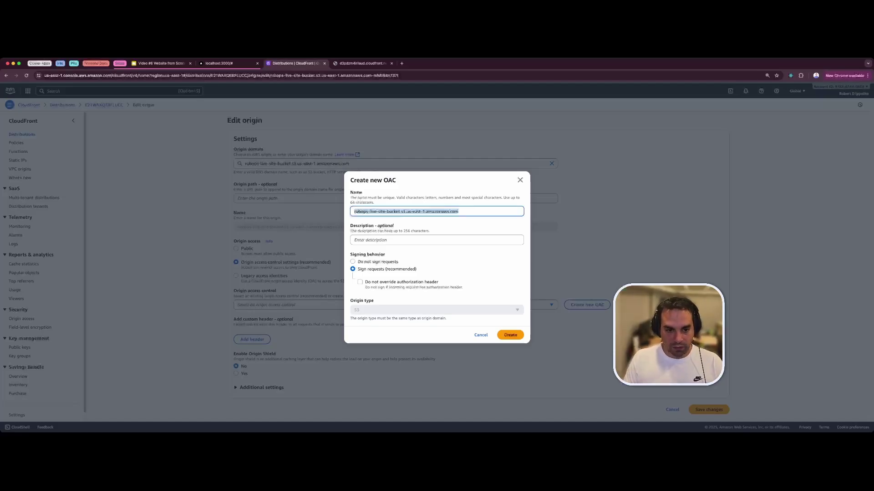
{"action": "type", "text": "rob-"}
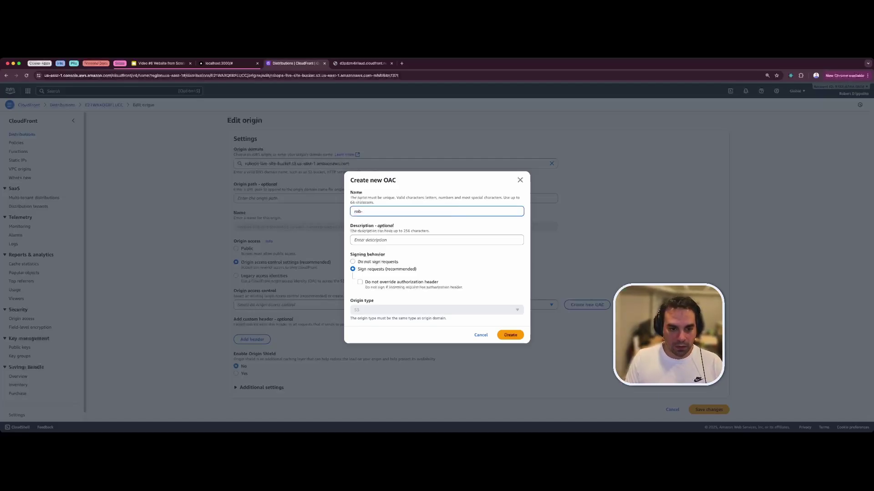
{"action": "type", "text": "ops-live"}
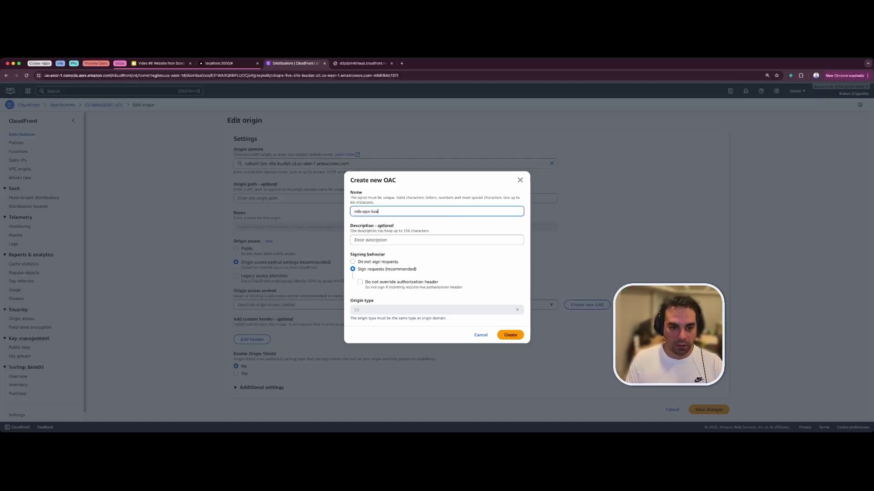
{"action": "type", "text": "-oac"}
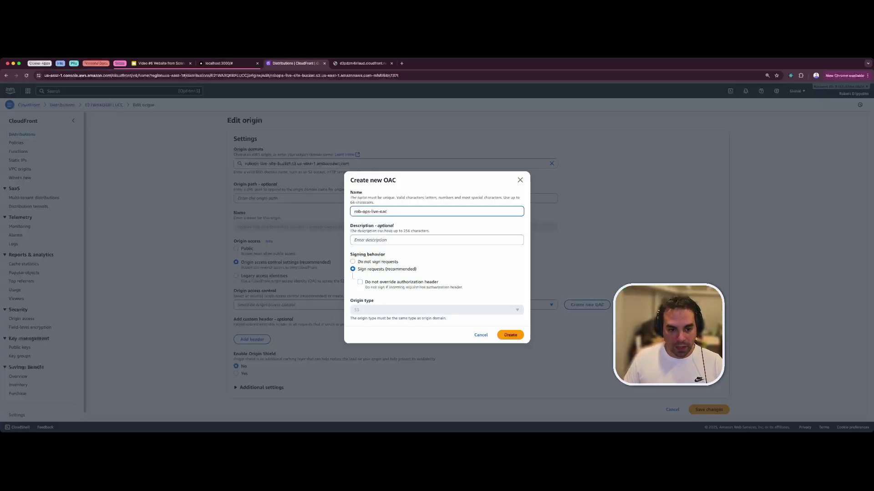
{"action": "left_click", "coordinate": [510, 335]}
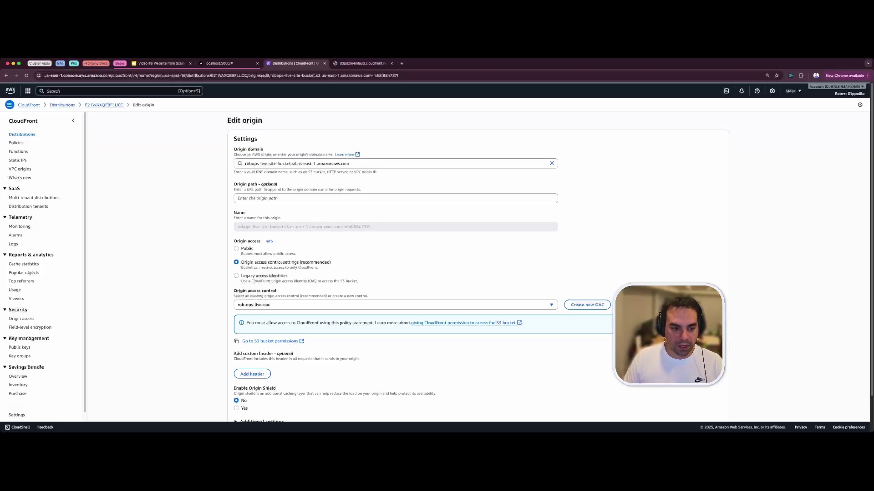
Copy the policy statement that allows CloudFront access to the bucket and save the origin changes.
{"action": "left_click_drag", "start_coordinate": [246, 323], "coordinate": [294, 323]}
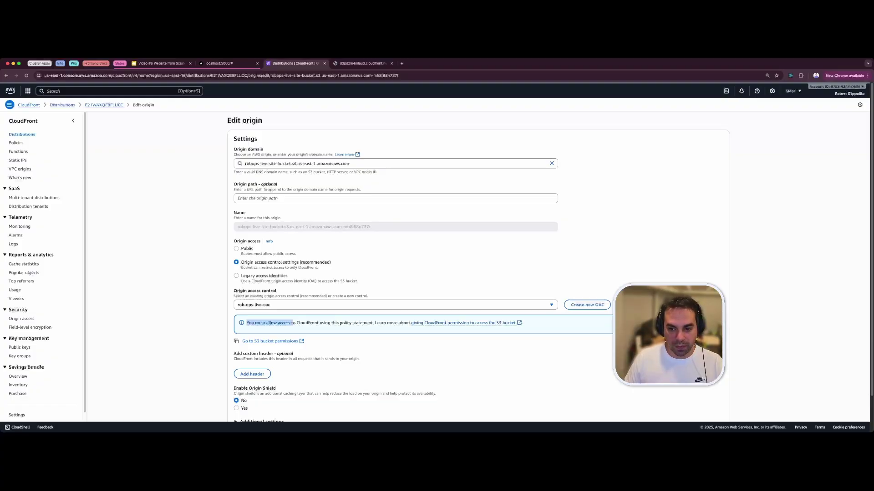
{"action": "scroll", "coordinate": [478, 267], "scroll_direction": "down", "scroll_amount": 2}
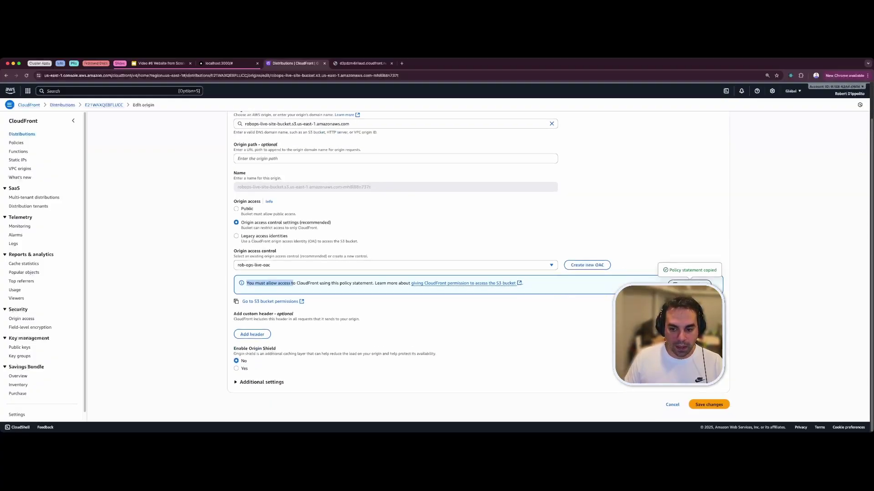
{"action": "left_click", "coordinate": [708, 404]}
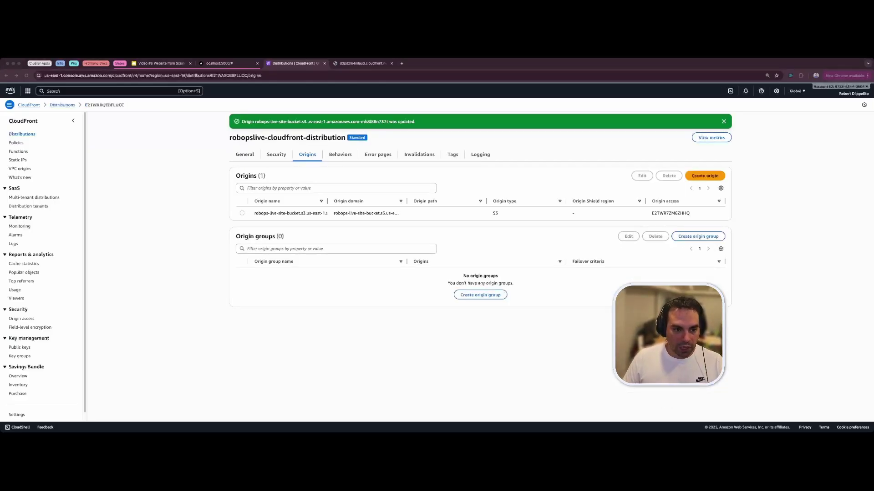
Go to S3, filter the buckets by robops, and open the permissions of robops-live-site-bucket.
{"action": "left_click", "coordinate": [119, 91]}
{"action": "type", "text": "s3"}
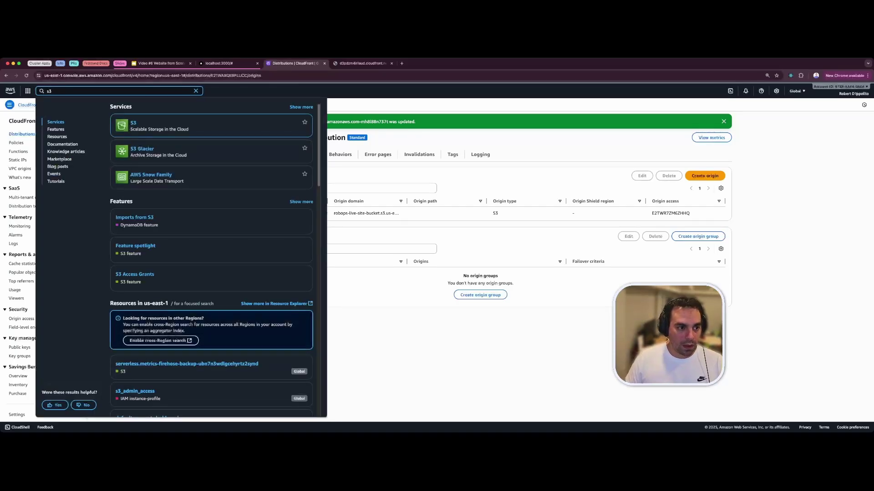
{"action": "key", "text": "Return"}
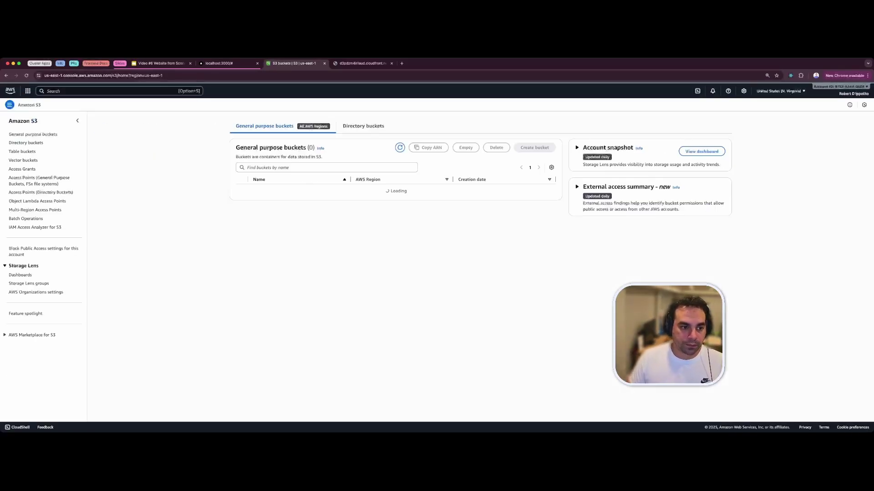
{"action": "left_click", "coordinate": [310, 167]}
{"action": "type", "text": "robops"}
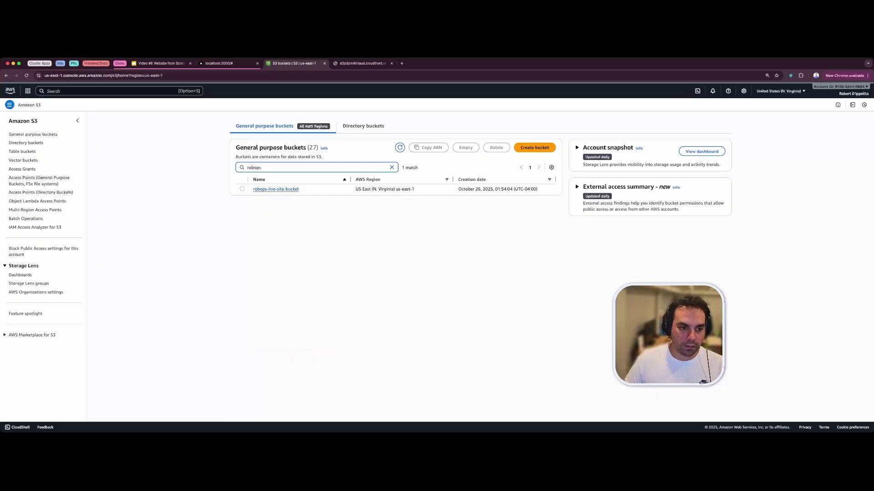
{"action": "left_click", "coordinate": [276, 189]}
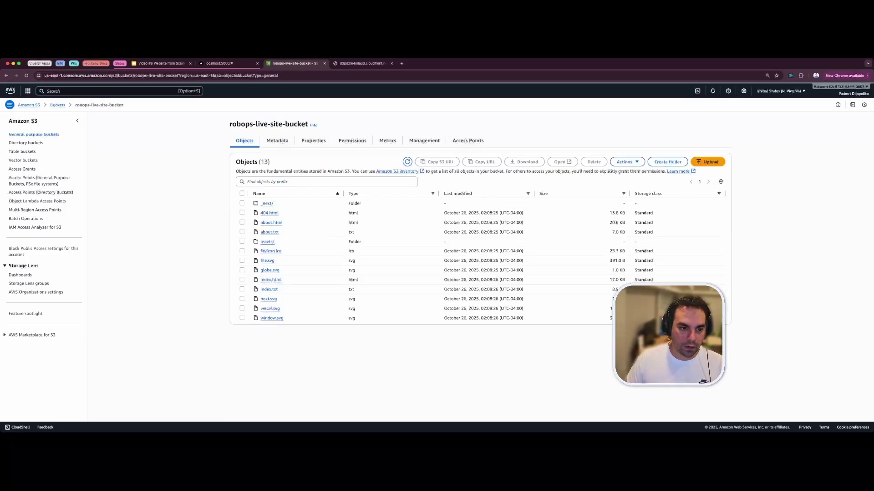
{"action": "left_click", "coordinate": [352, 140]}
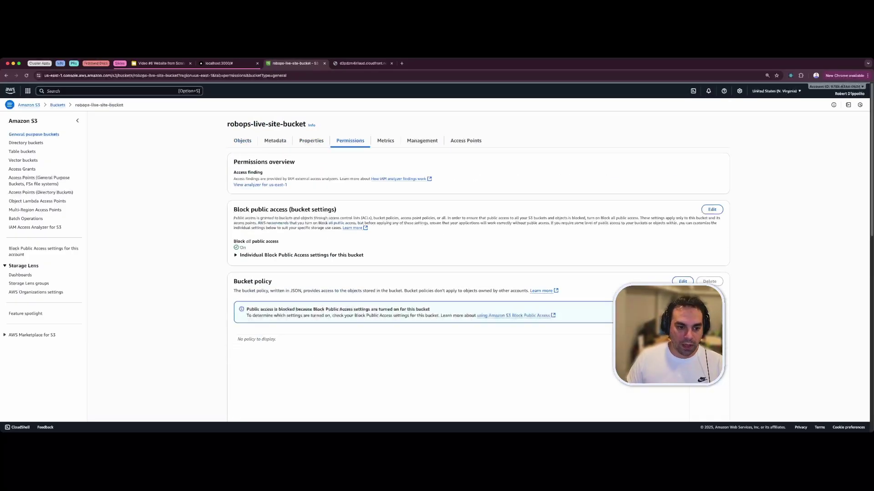
Edit the bucket policy, paste the copied CloudFront policy statement into it, and save the changes.
{"action": "scroll", "coordinate": [477, 267], "scroll_direction": "down", "scroll_amount": 5}
{"action": "left_click", "coordinate": [294, 197]}
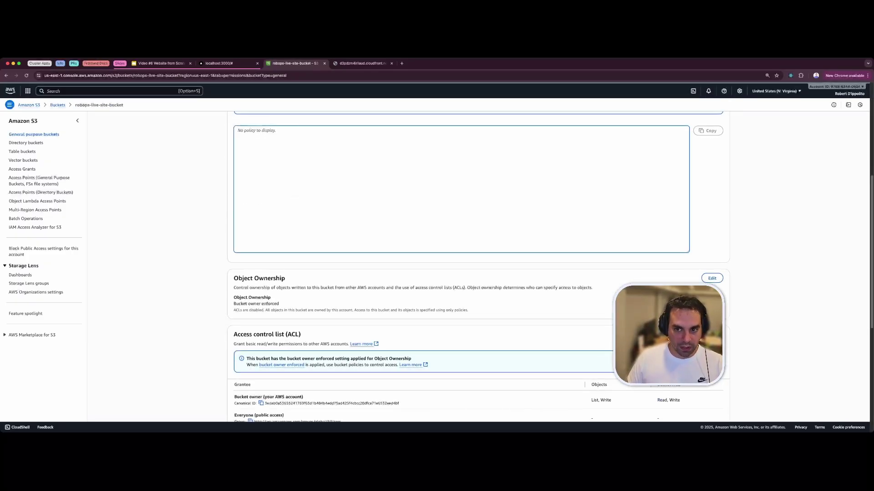
{"action": "scroll", "coordinate": [477, 269], "scroll_direction": "up", "scroll_amount": 3}
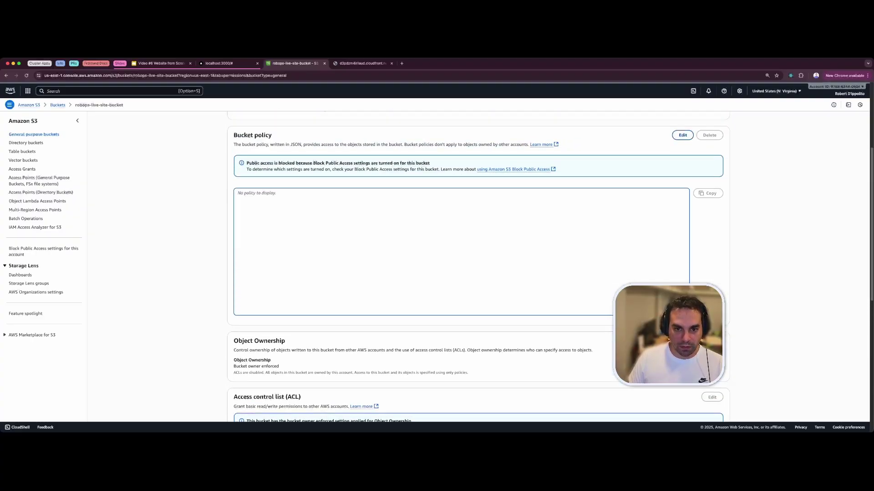
{"action": "left_click", "coordinate": [683, 135]}
{"action": "key", "text": "super+v"}
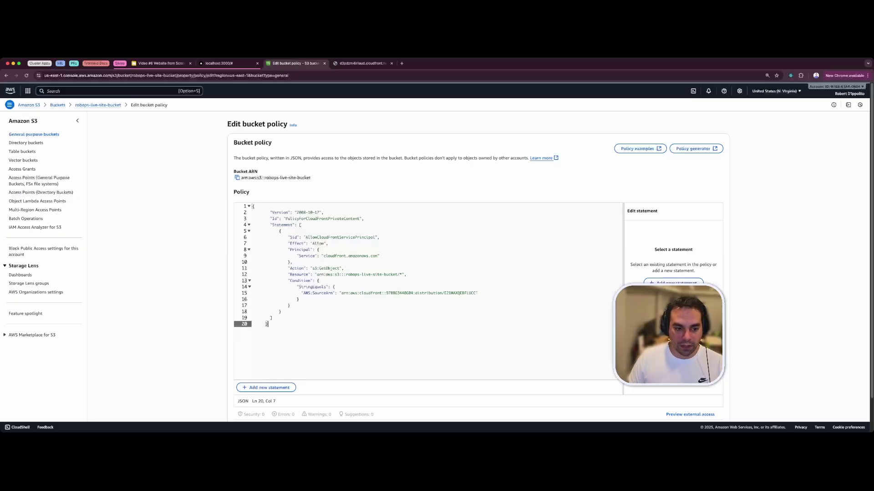
{"action": "scroll", "coordinate": [437, 273], "scroll_direction": "down", "scroll_amount": 2}
{"action": "left_click", "coordinate": [708, 404]}
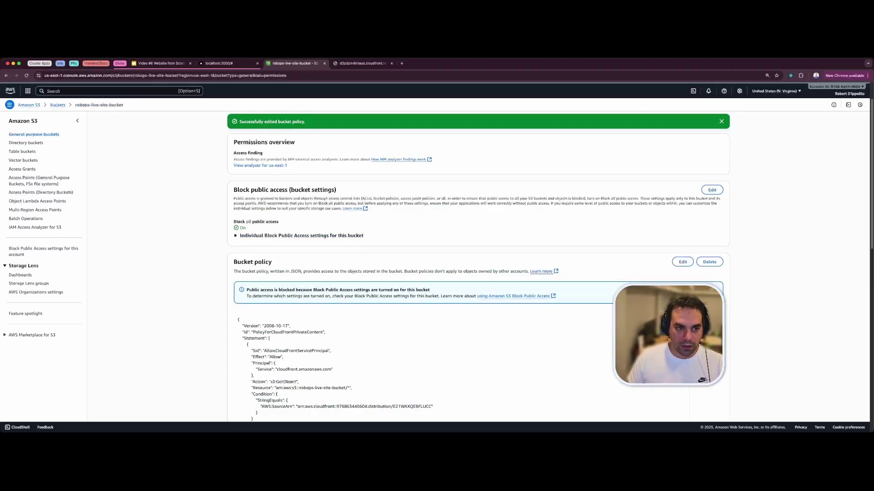
Go back to CloudFront, open robopslive-cloudfront-distribution, and copy its distribution domain name.
{"action": "key", "text": "alt+s"}
{"action": "type", "text": "cloudfront"}
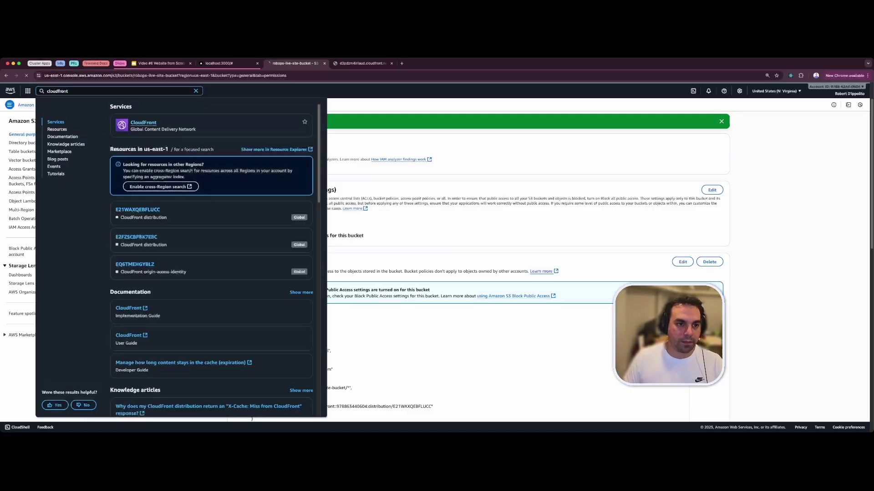
{"action": "key", "text": "Return"}
{"action": "left_click_drag", "start_coordinate": [798, 162], "coordinate": [745, 162]}
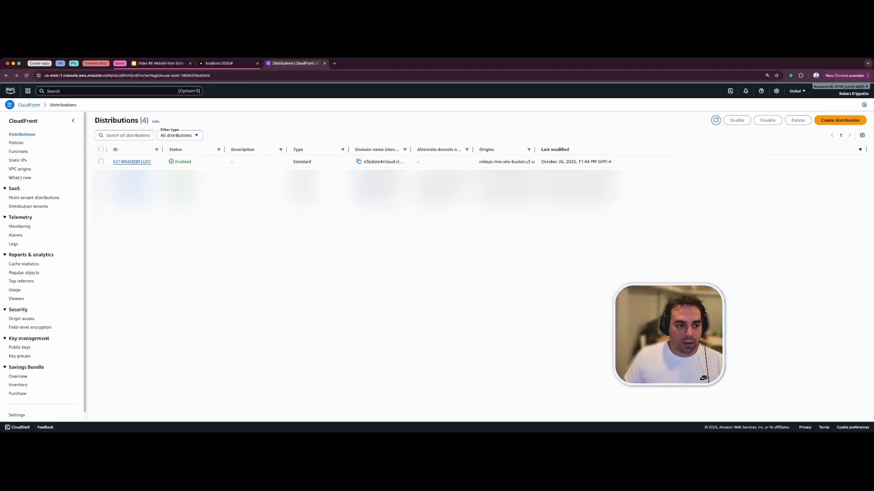
{"action": "left_click", "coordinate": [132, 162]}
{"action": "left_click", "coordinate": [369, 176]}
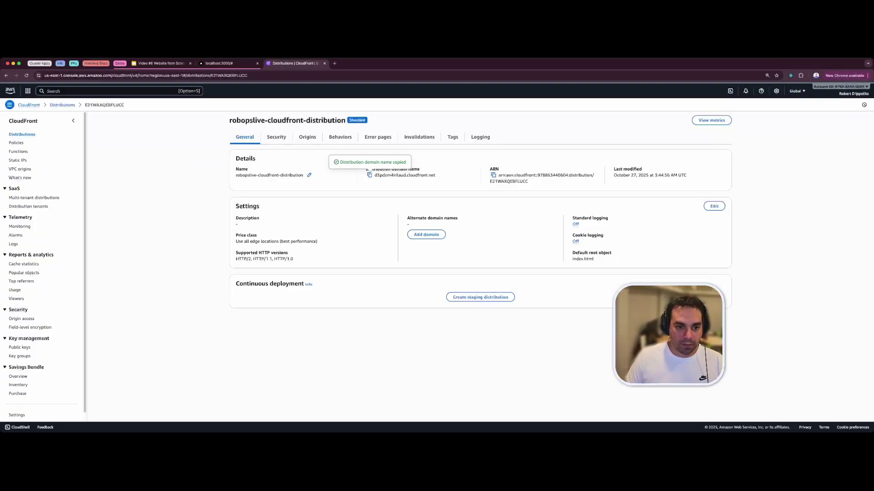
Load the copied CloudFront distribution domain name in a new browser tab.
{"action": "key", "text": "super+t"}
{"action": "key", "text": "super+w"}
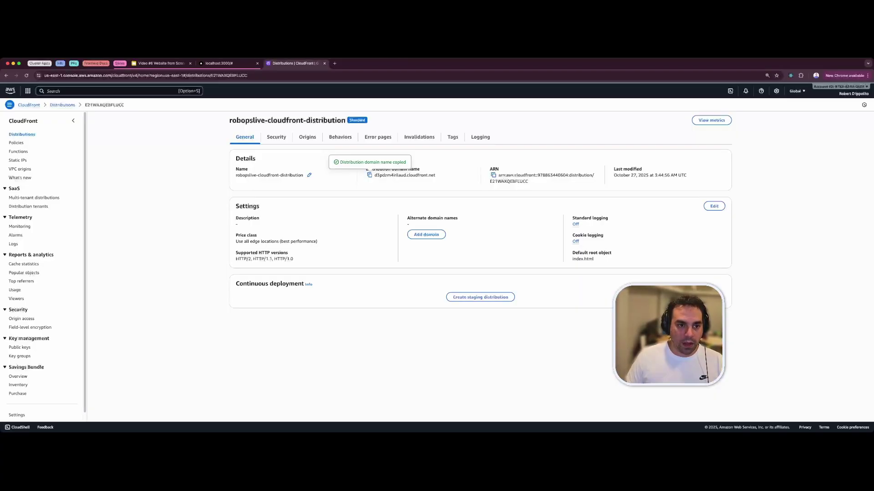
{"action": "key", "text": "super+shift+t"}
{"action": "key", "text": "super+l"}
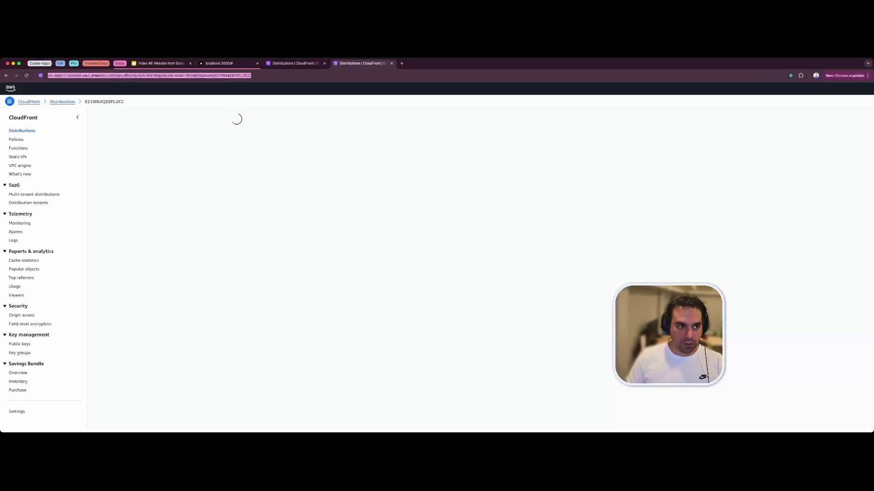
{"action": "key", "text": "super+v"}
{"action": "key", "text": "Return"}
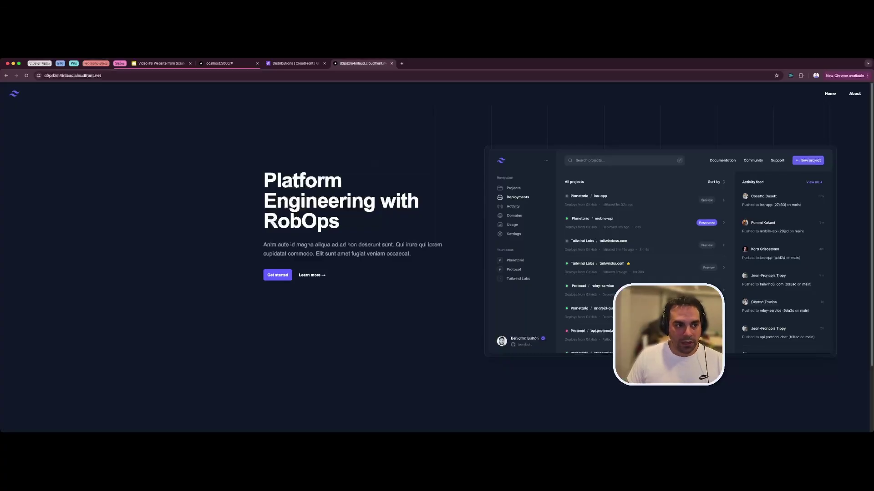
Check the Home and About pages of the site served from the CloudFront domain, including its address.
{"action": "scroll", "coordinate": [437, 255], "scroll_direction": "down", "scroll_amount": 3}
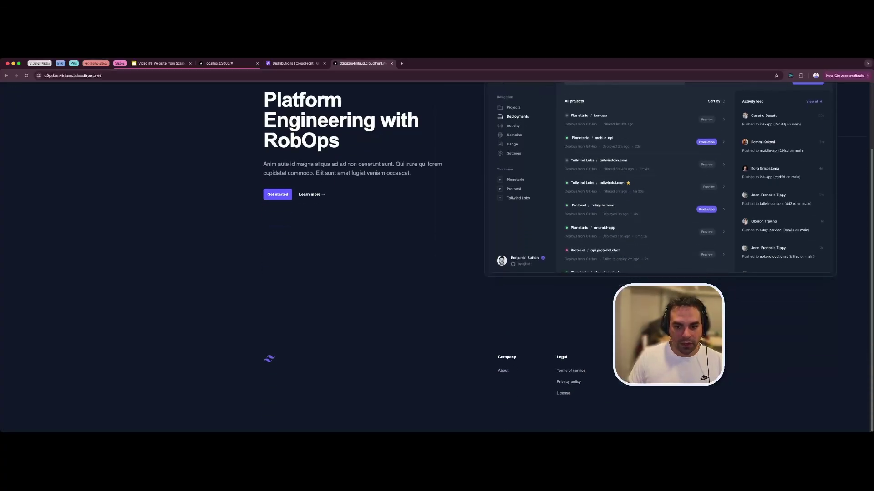
{"action": "scroll", "coordinate": [437, 255], "scroll_direction": "up", "scroll_amount": 3}
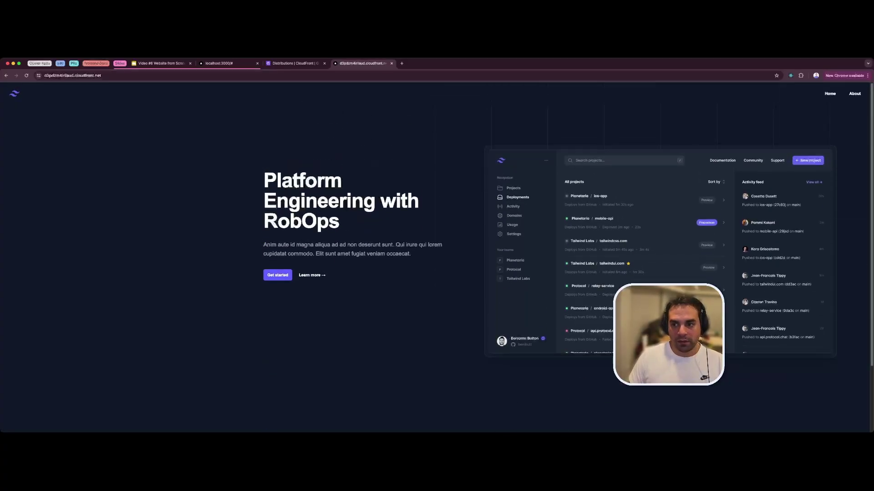
{"action": "left_click", "coordinate": [854, 94]}
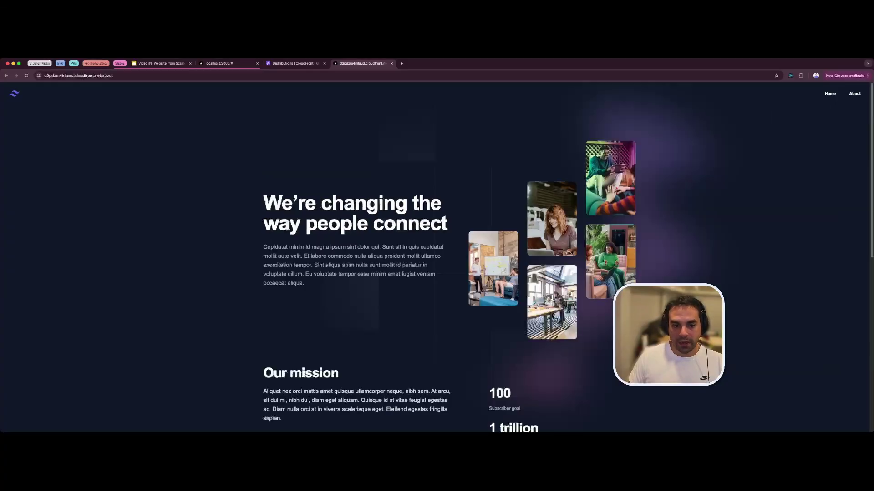
{"action": "scroll", "coordinate": [437, 257], "scroll_direction": "down", "scroll_amount": 10}
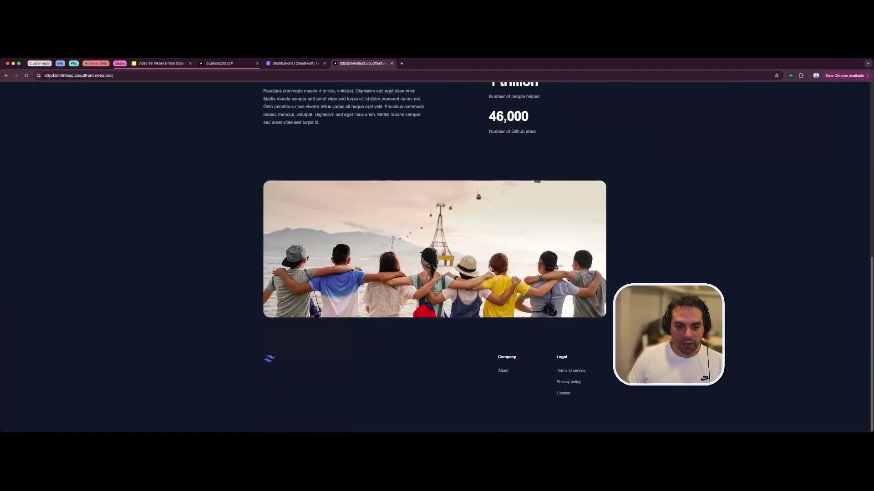
{"action": "scroll", "coordinate": [436, 256], "scroll_direction": "up", "scroll_amount": 10}
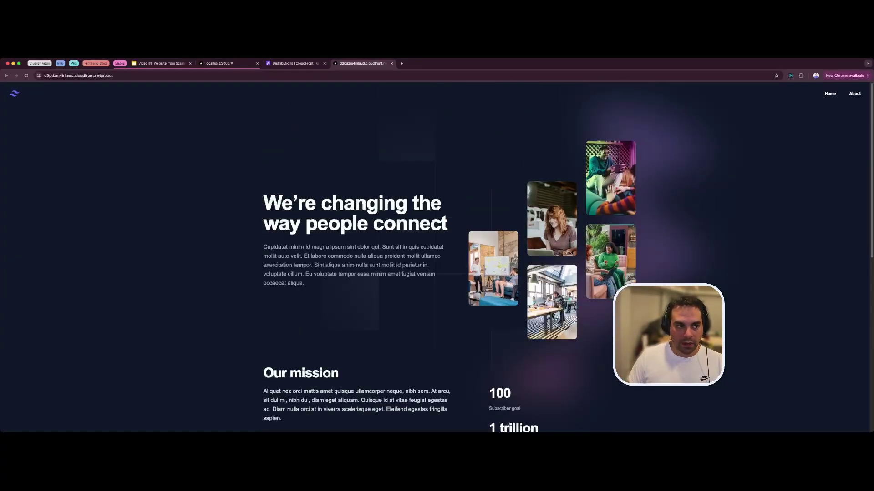
{"action": "left_click", "coordinate": [829, 93]}
{"action": "scroll", "coordinate": [437, 256], "scroll_direction": "down", "scroll_amount": 3}
{"action": "scroll", "coordinate": [437, 256], "scroll_direction": "up", "scroll_amount": 3}
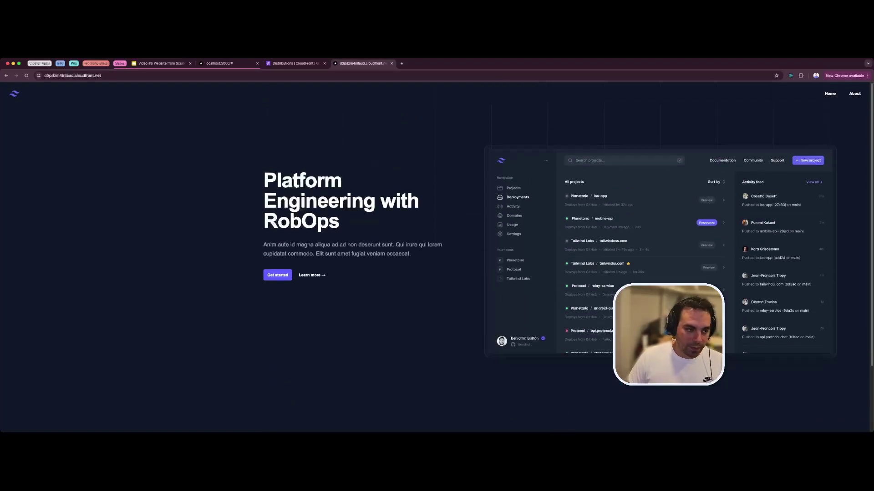
{"action": "key", "text": "super+l"}
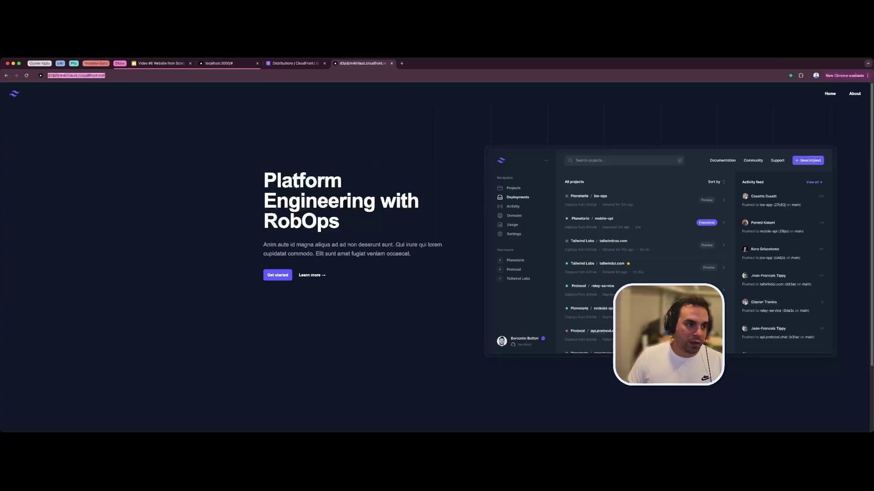
{"action": "left_click", "coordinate": [117, 76]}
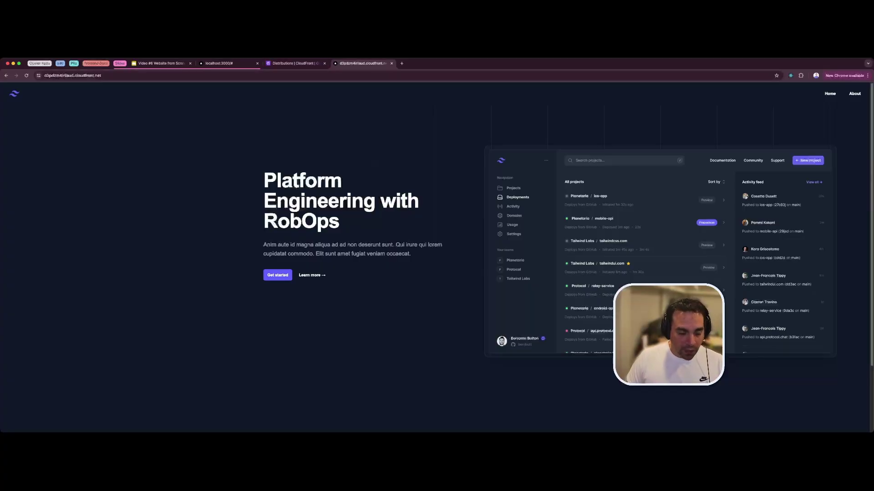
Return to the CloudFront distribution and enter robopslive.com as a domain for it to serve.
{"action": "left_click", "coordinate": [295, 63]}
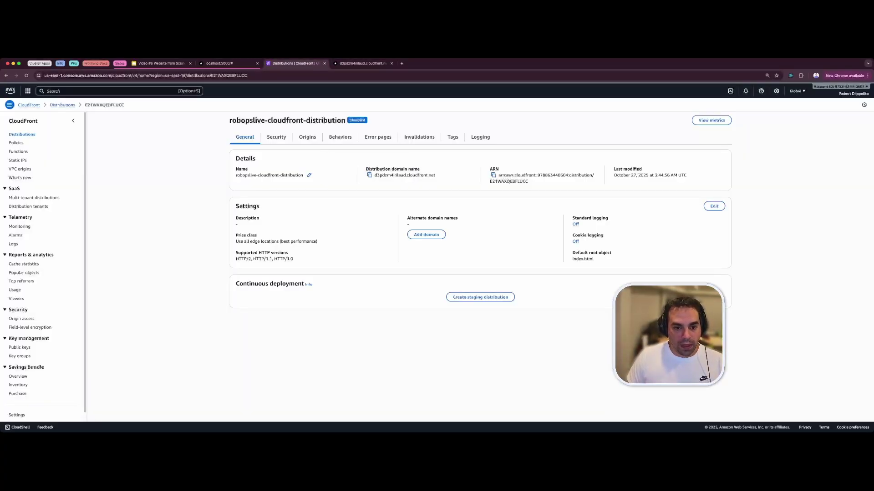
{"action": "left_click", "coordinate": [426, 234]}
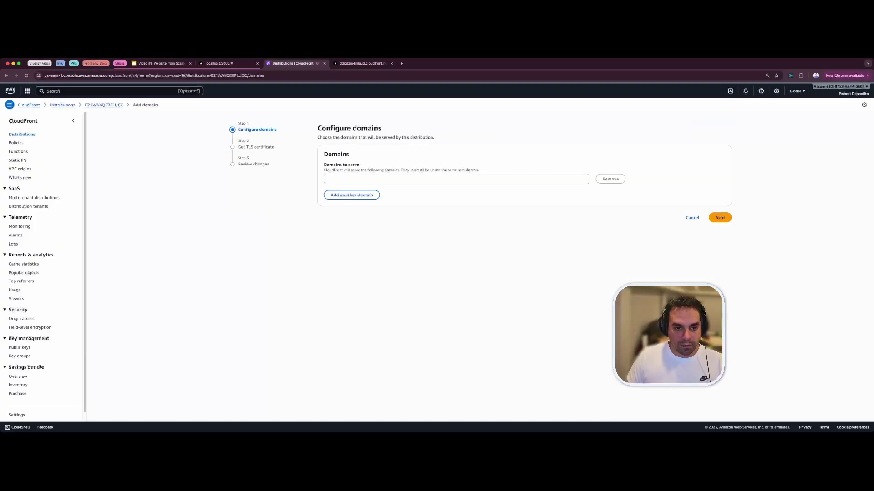
{"action": "left_click", "coordinate": [328, 179]}
{"action": "type", "text": "robopslive.com"}
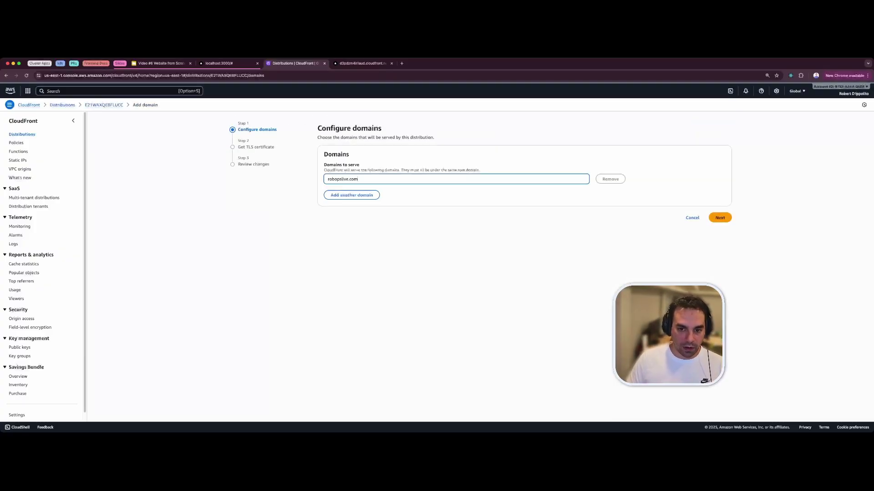
{"action": "left_click", "coordinate": [719, 218]}
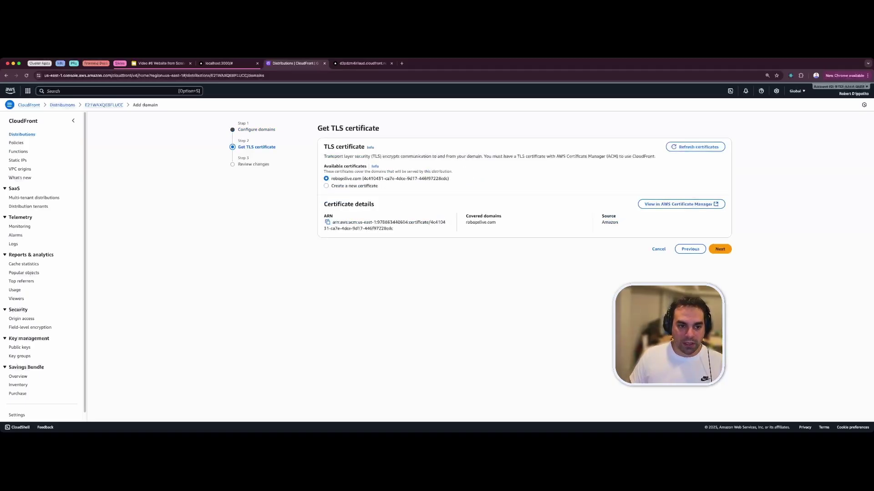
Keep the existing robopslive.com TLS certificate for the domain and finish adding the domain to the distribution.
{"action": "mouse_move", "coordinate": [332, 179]}
{"action": "left_mouse_down"}
{"action": "mouse_move", "coordinate": [450, 179]}
{"action": "mouse_move", "coordinate": [320, 176]}
{"action": "mouse_move", "coordinate": [342, 178]}
{"action": "mouse_move", "coordinate": [333, 178]}
{"action": "left_mouse_up"}
{"action": "left_click", "coordinate": [365, 179]}
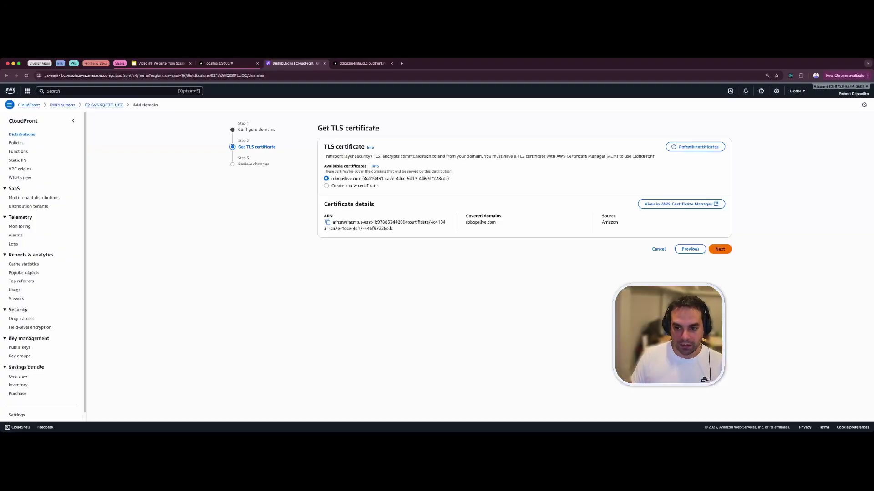
{"action": "left_click", "coordinate": [719, 249]}
{"action": "left_click", "coordinate": [711, 240]}
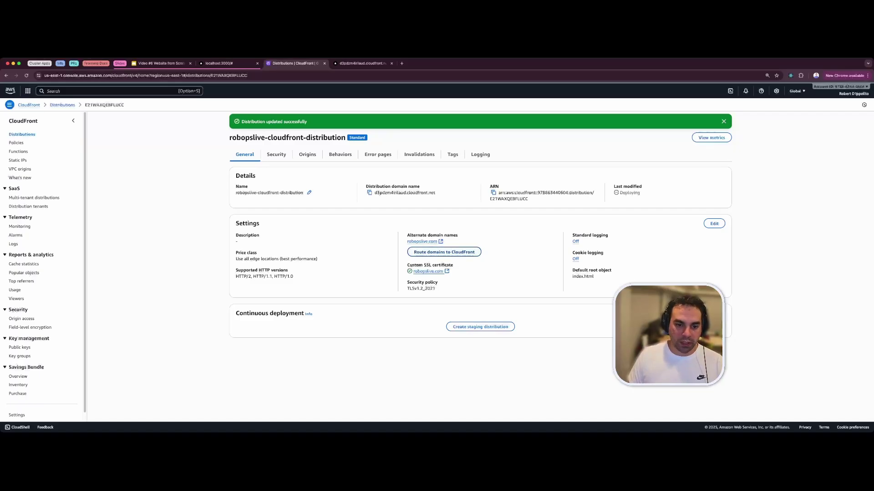
Route the domain to CloudFront by setting up the A and AAAA DNS records automatically.
{"action": "left_click", "coordinate": [443, 251]}
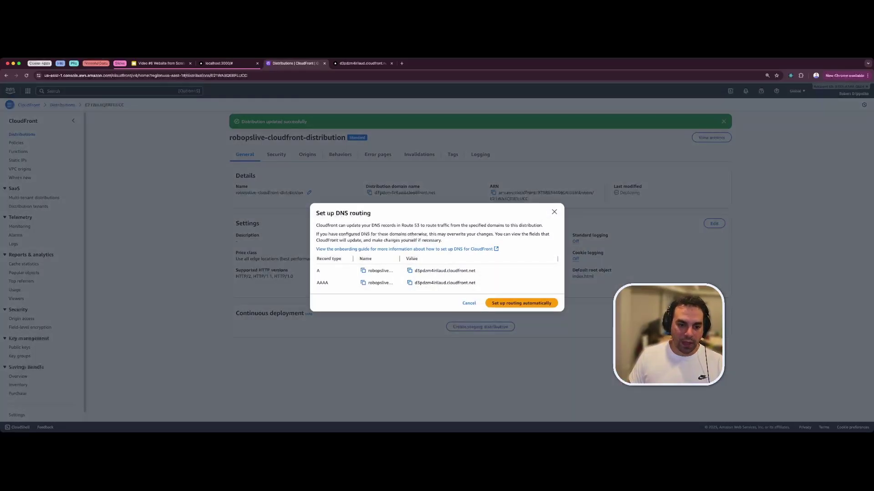
{"action": "left_click_drag", "start_coordinate": [316, 258], "coordinate": [325, 283]}
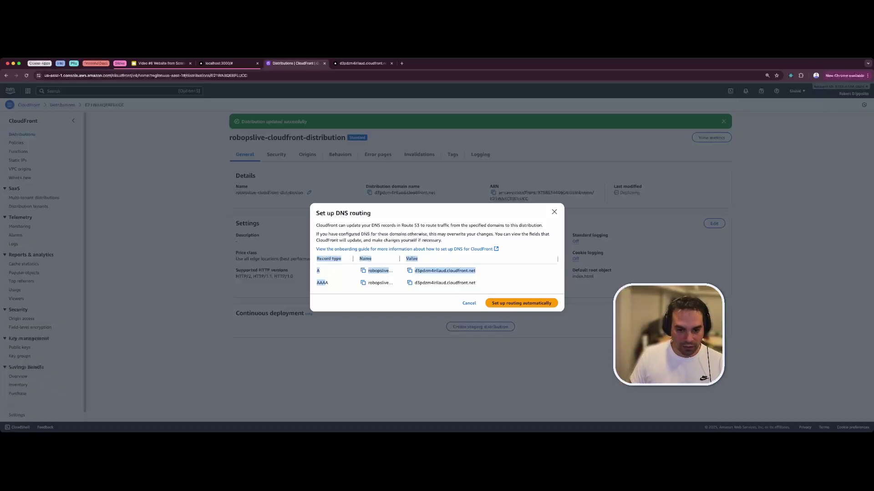
{"action": "left_click", "coordinate": [437, 292]}
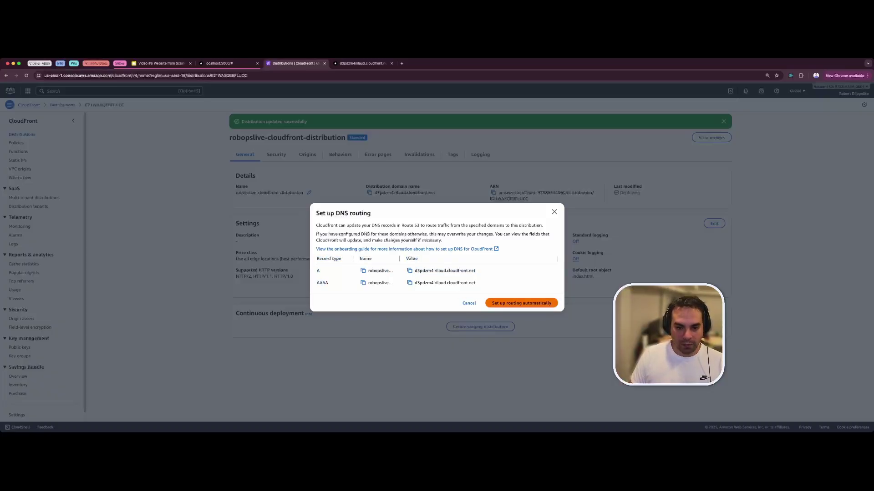
{"action": "left_click", "coordinate": [521, 303]}
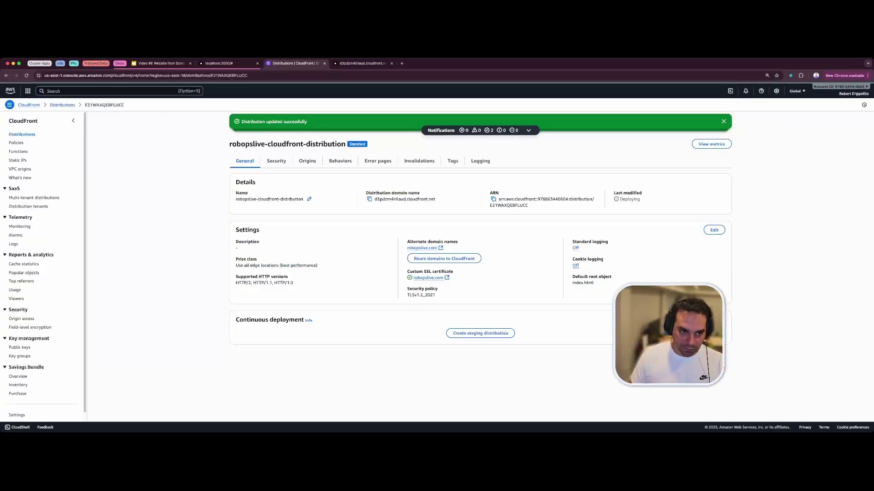
Go to Route 53, open the robopslive.com hosted zone, and check the targets of its A and AAAA records.
{"action": "key", "text": "alt+s"}
{"action": "type", "text": "route 53"}
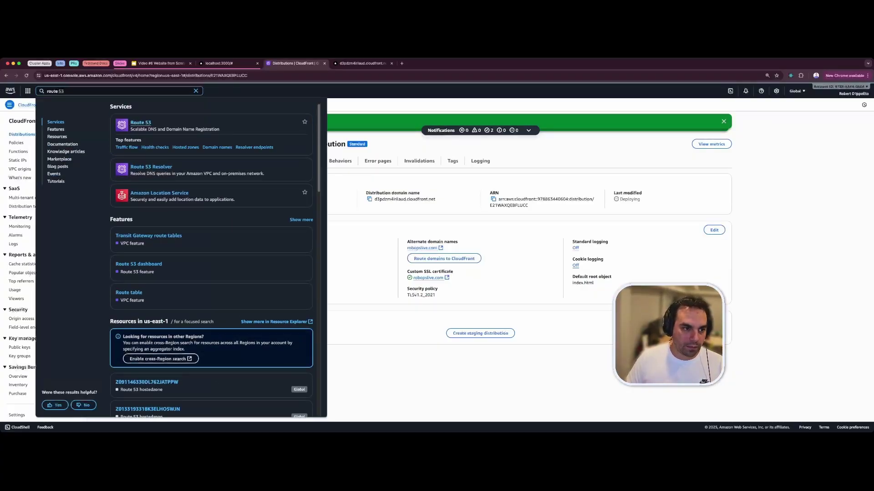
{"action": "key", "text": "Return"}
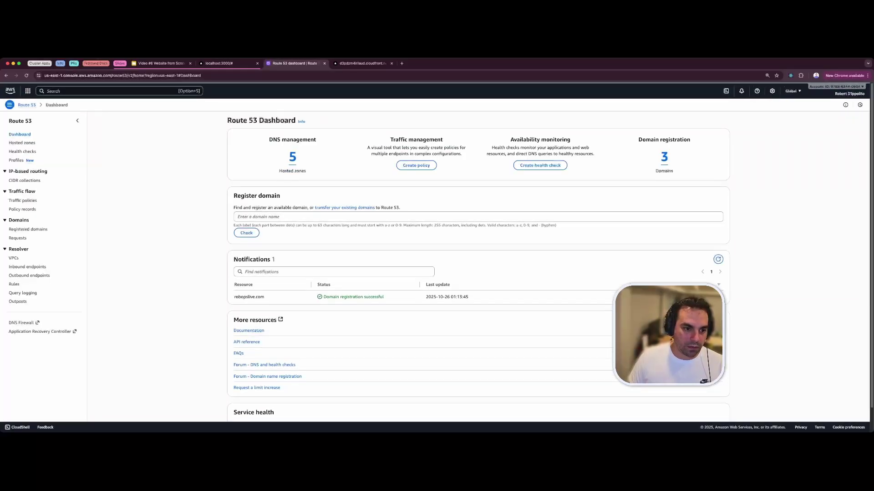
{"action": "left_click", "coordinate": [292, 157]}
{"action": "left_click", "coordinate": [127, 191]}
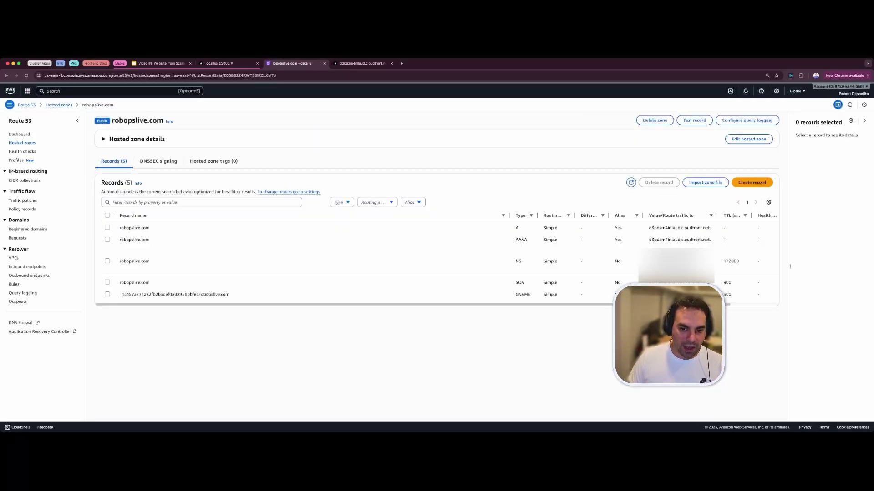
{"action": "left_click_drag", "start_coordinate": [515, 227], "coordinate": [527, 239]}
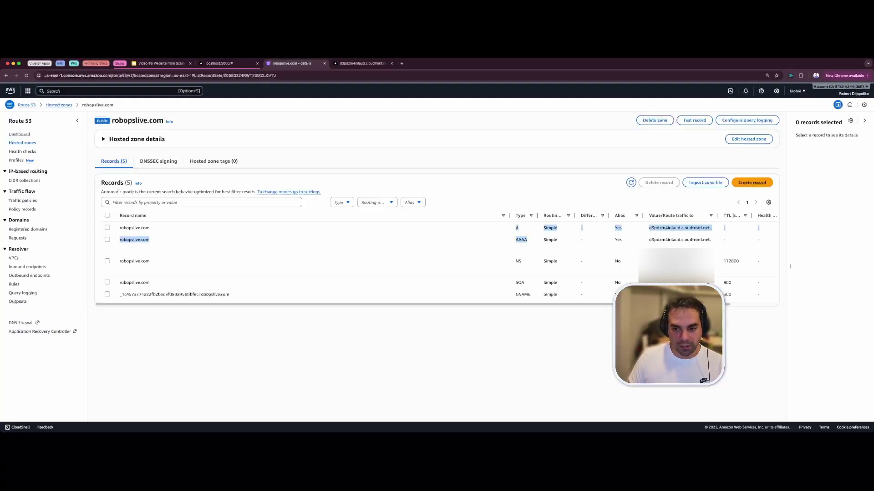
{"action": "triple_click", "coordinate": [692, 240]}
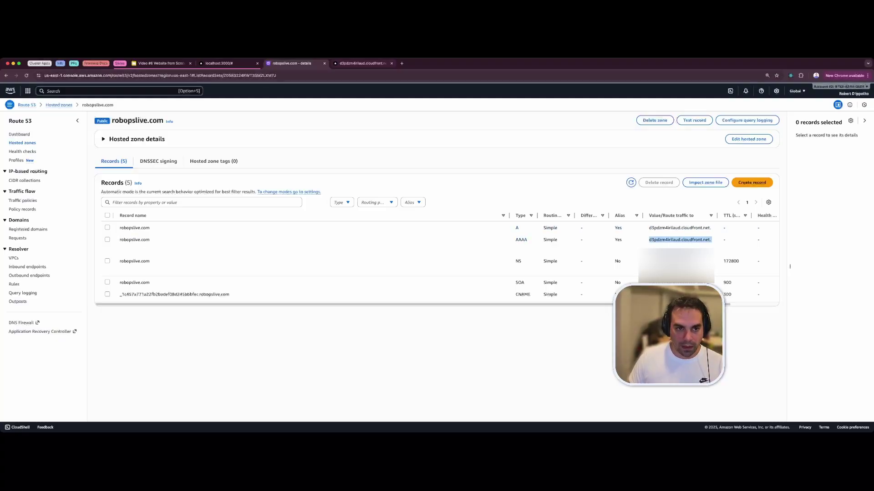
Load robopslive.com in the tab showing the CloudFront-served site.
{"action": "left_click", "coordinate": [361, 63]}
{"action": "left_click", "coordinate": [318, 75]}
{"action": "type", "text": "robopslive.com"}
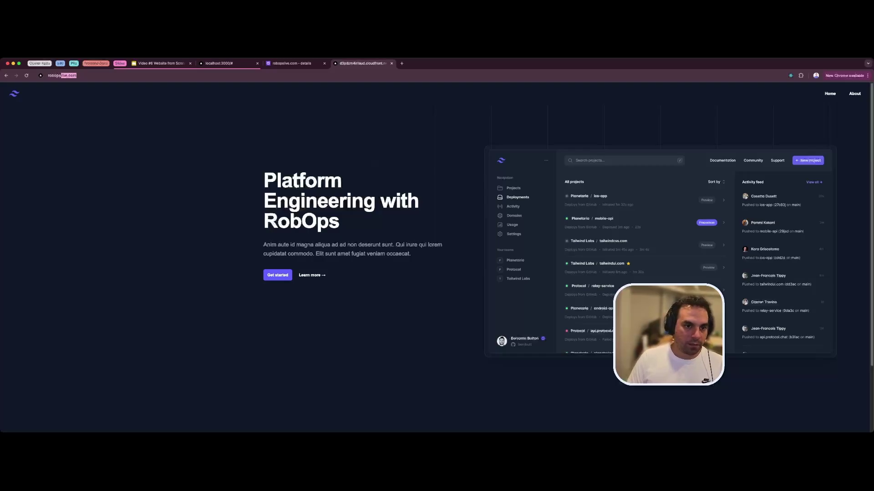
{"action": "key", "text": "Return"}
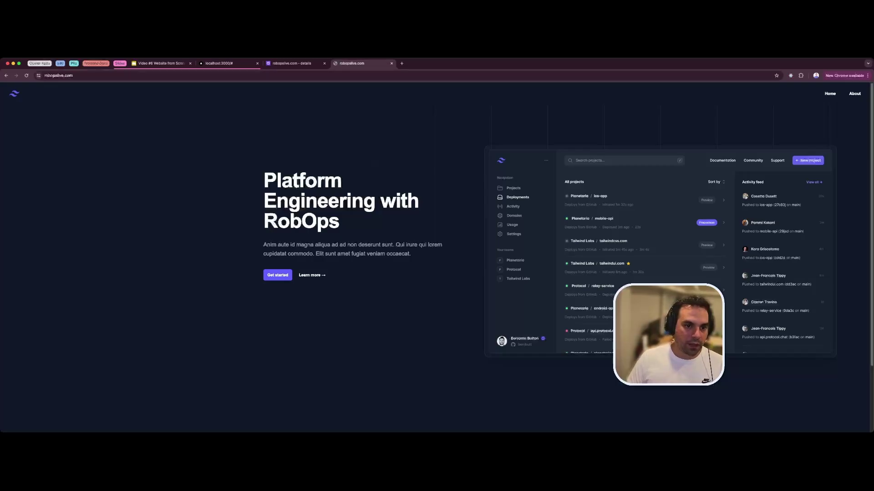
Open Google in the same tab, and load robopslive.com again from there.
{"action": "key", "text": "super+l"}
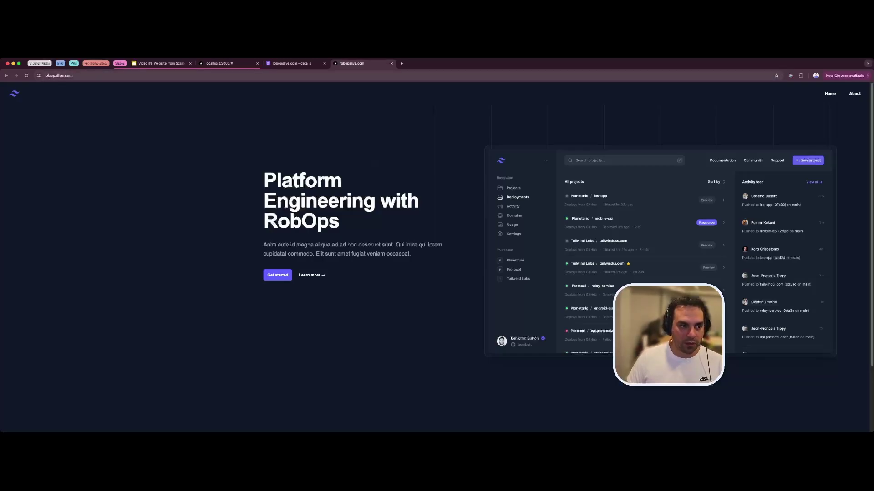
{"action": "type", "text": "google"}
{"action": "key", "text": "Return"}
{"action": "type", "text": "robopsl"}
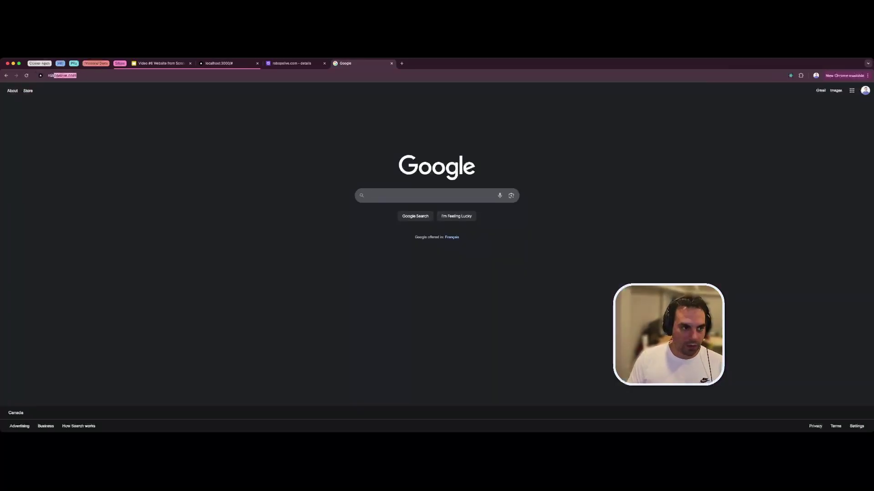
{"action": "type", "text": "ive"}
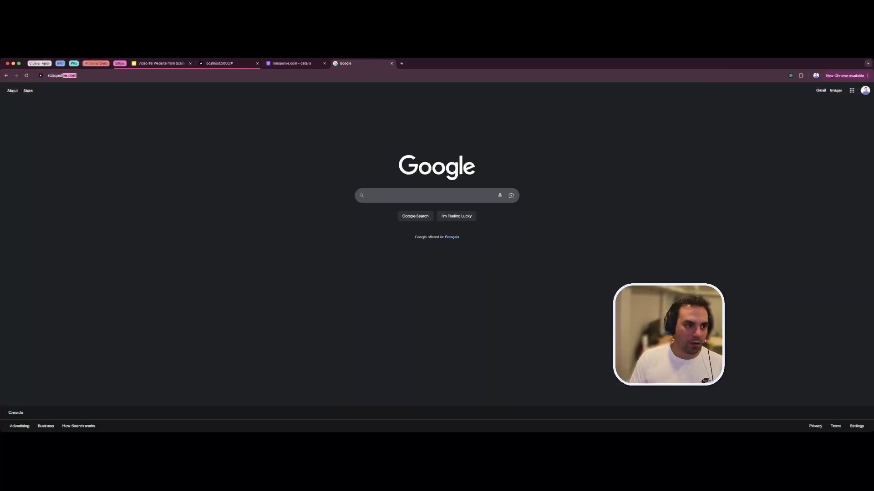
{"action": "key", "text": "Return"}
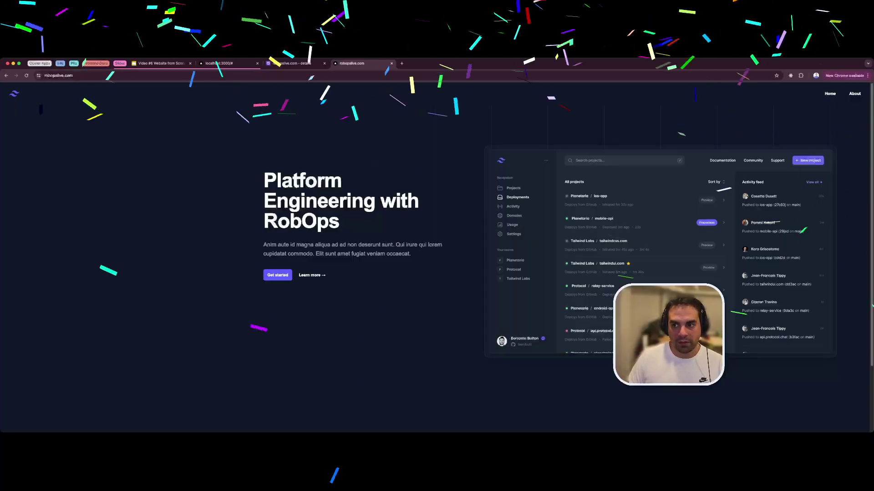
Check the About and Home pages of the site on robopslive.com.
{"action": "left_click", "coordinate": [854, 93]}
{"action": "left_click", "coordinate": [829, 93]}
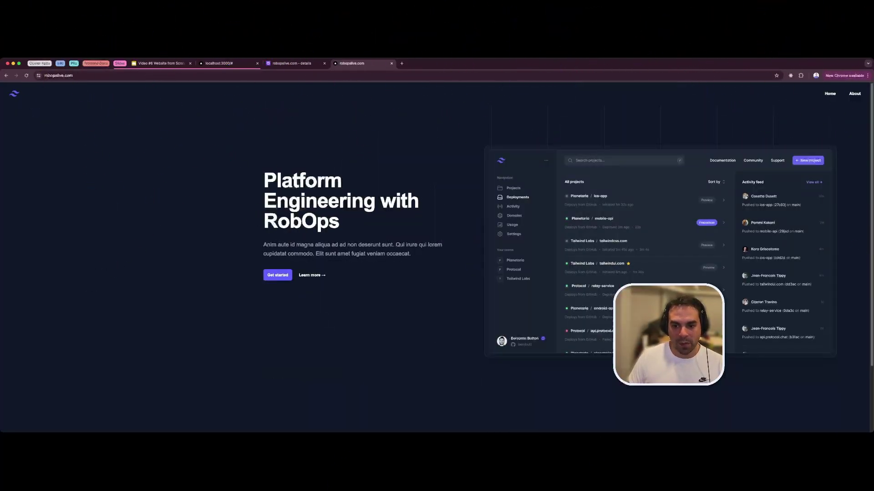
{"action": "scroll", "coordinate": [567, 257], "scroll_direction": "down", "scroll_amount": 4}
{"action": "scroll", "coordinate": [568, 257], "scroll_direction": "up", "scroll_amount": 4}
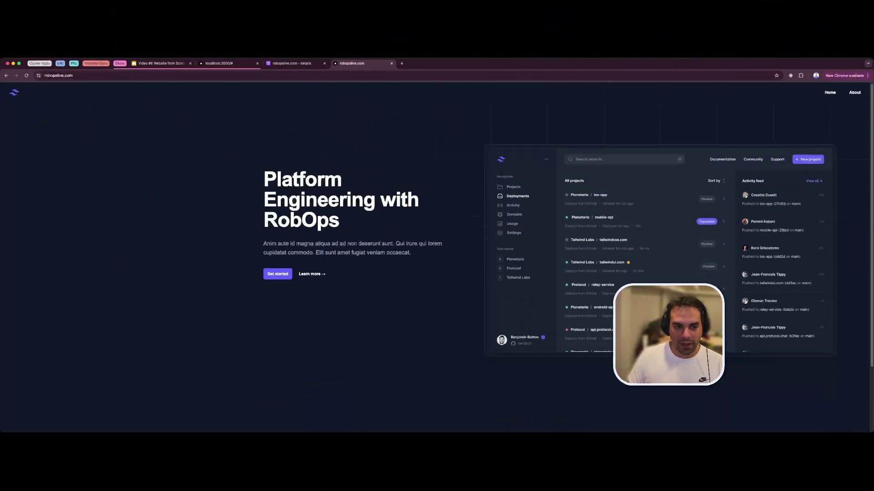